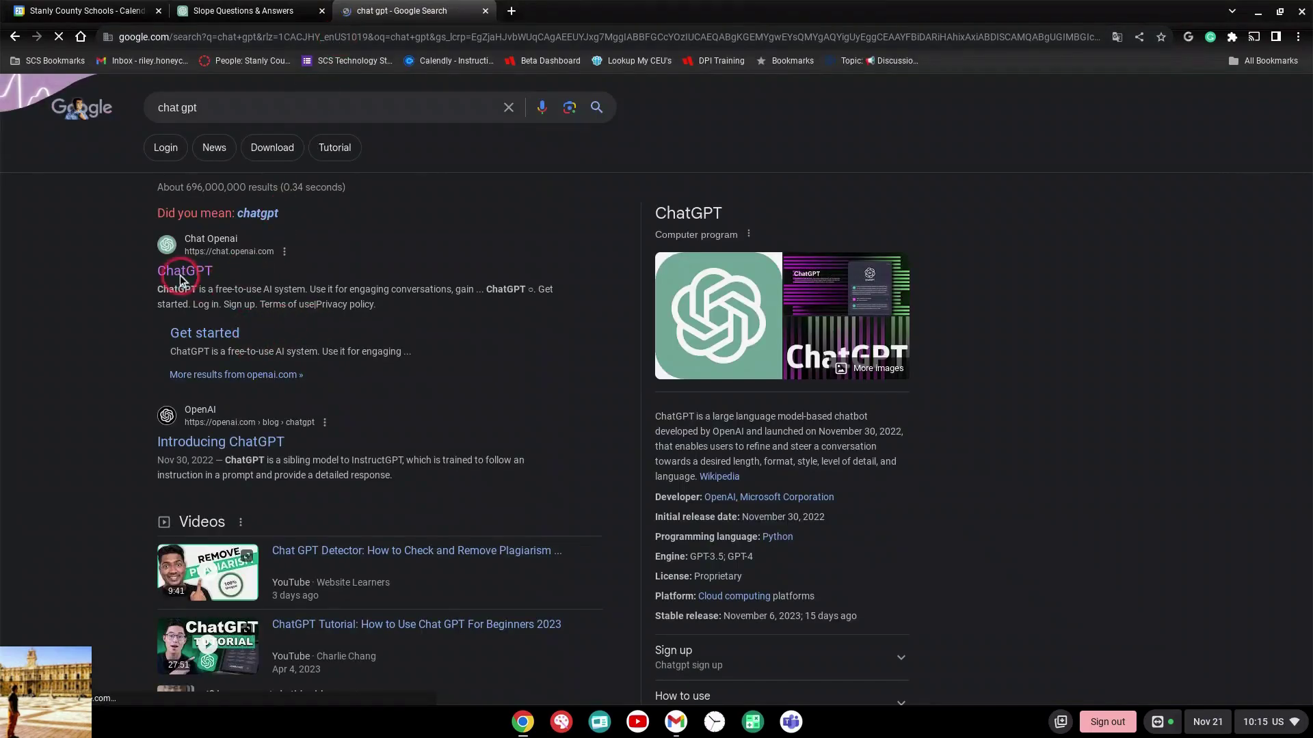
Open the ChatGPT site (chat.openai.com) from the 'chat gpt' Google results
click(183, 272)
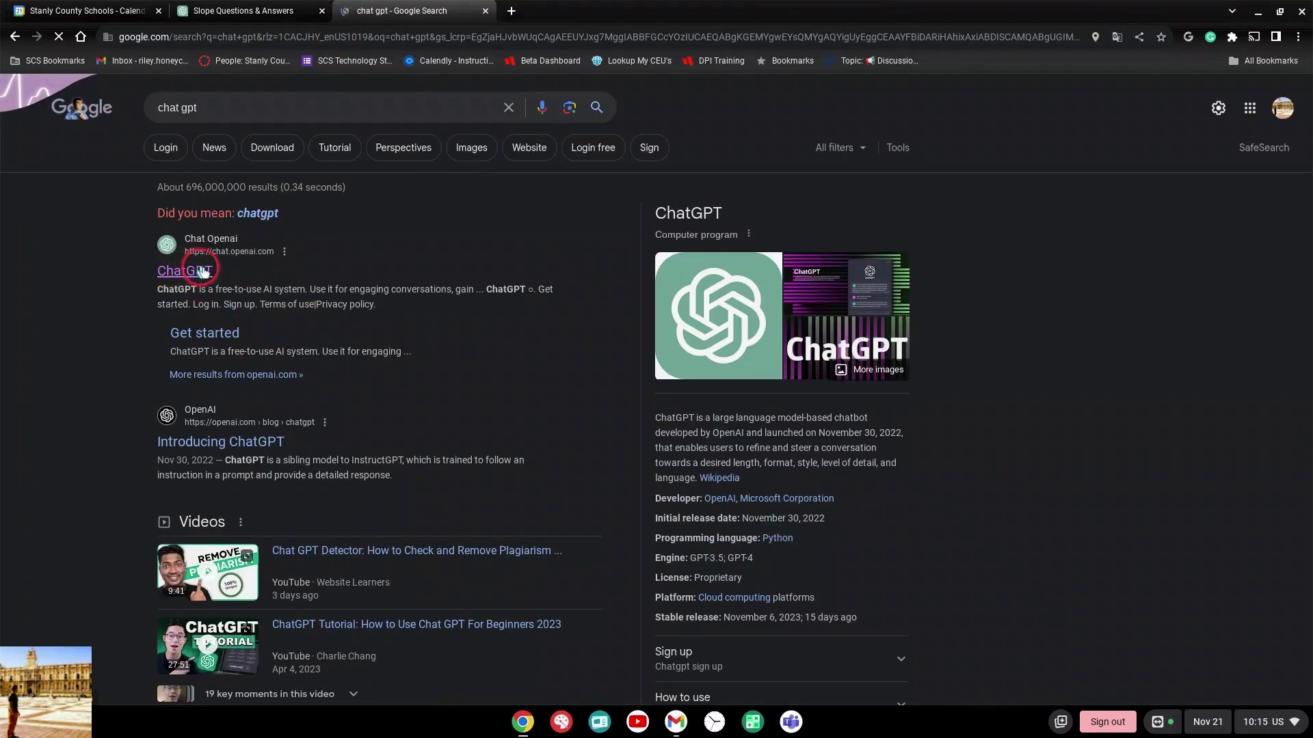
Open the saved 'Slope Questions & Answers' conversation from the ChatGPT sidebar history
click(276, 274)
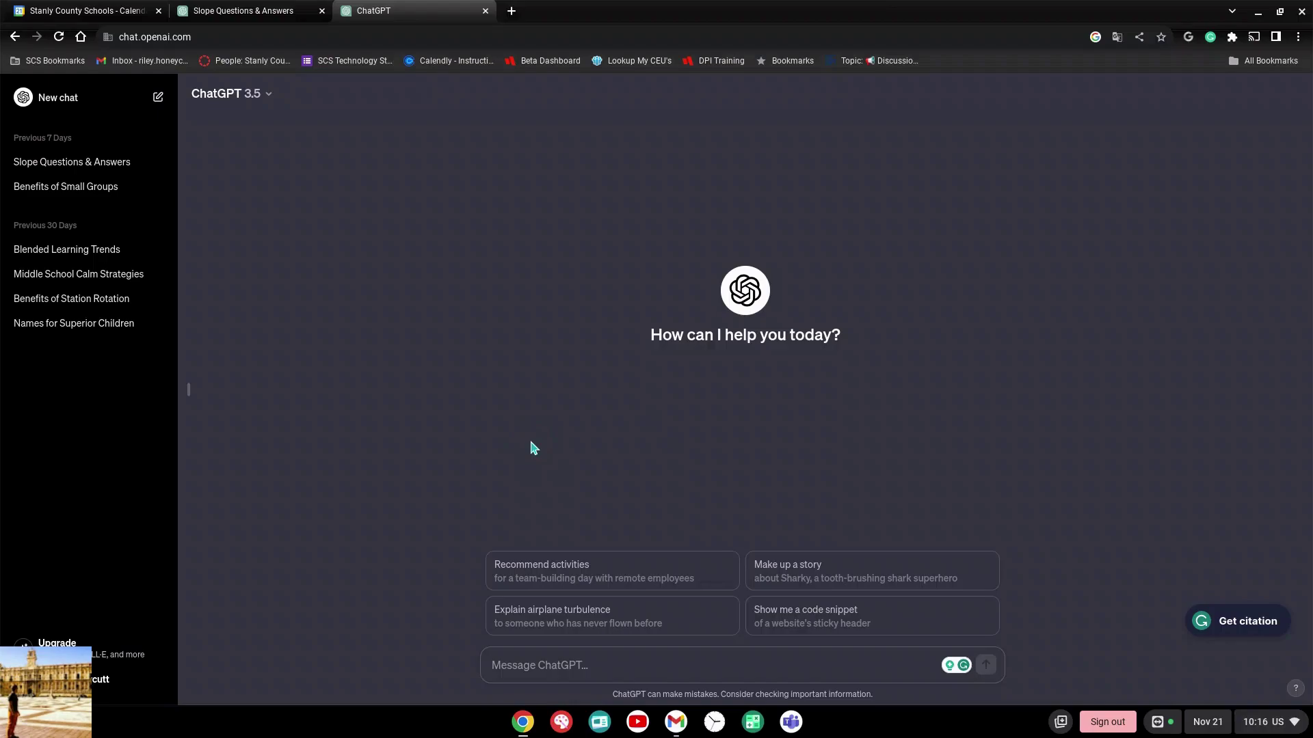
click(66, 166)
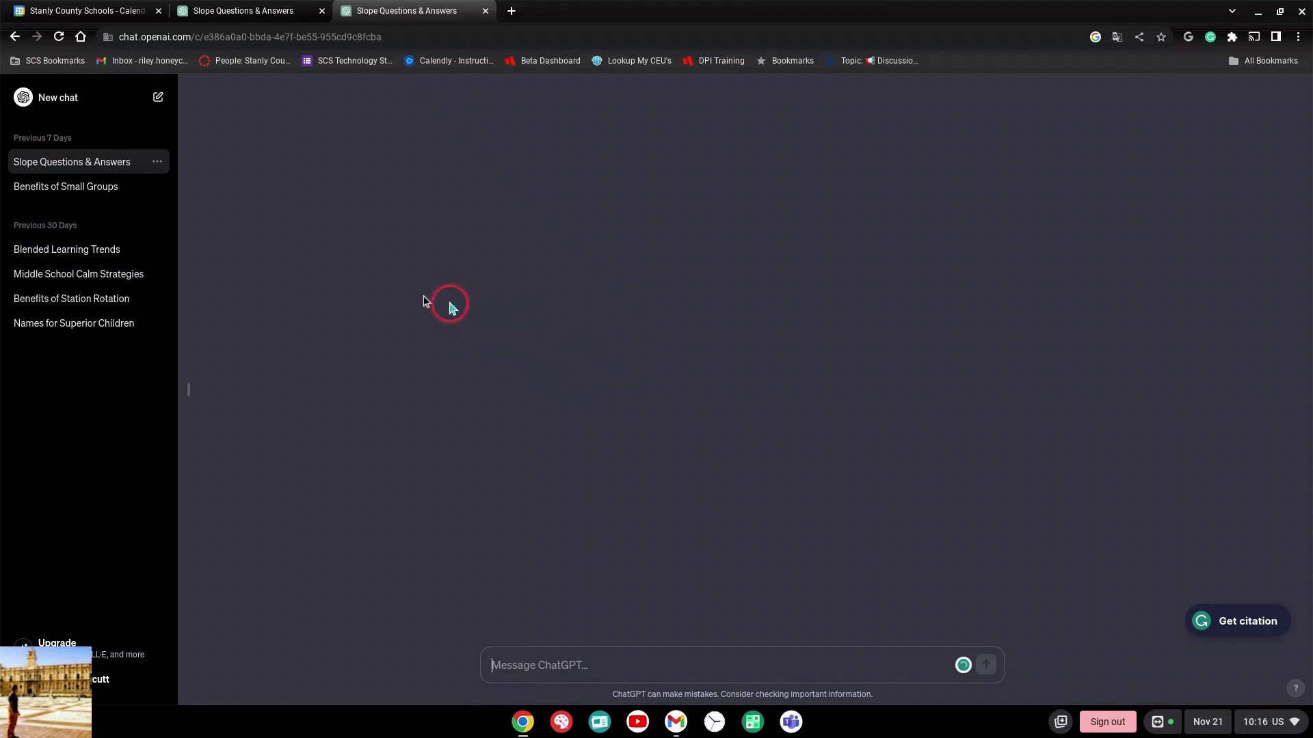
Highlight the 'create 30 math questions on slope' prompt and the opening of ChatGPT's reply
scroll(540, 342, up, 15)
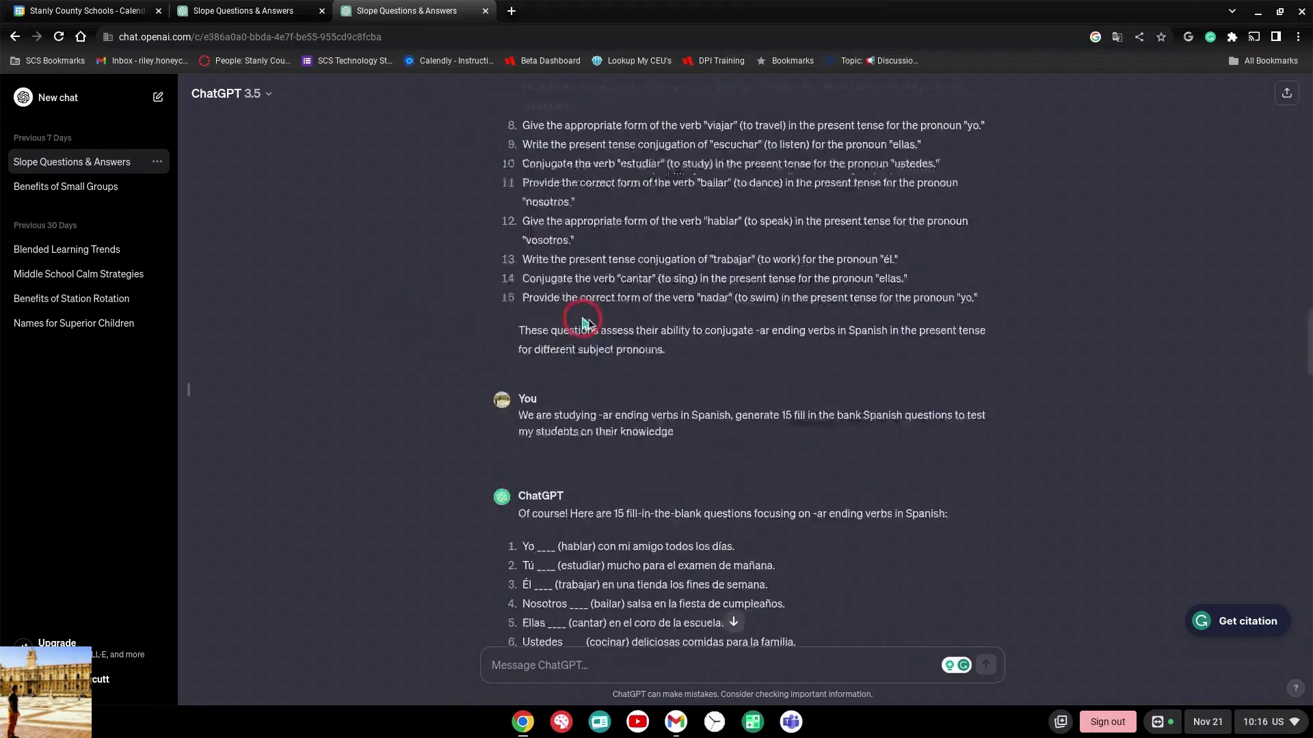
scroll(582, 321, up, 10)
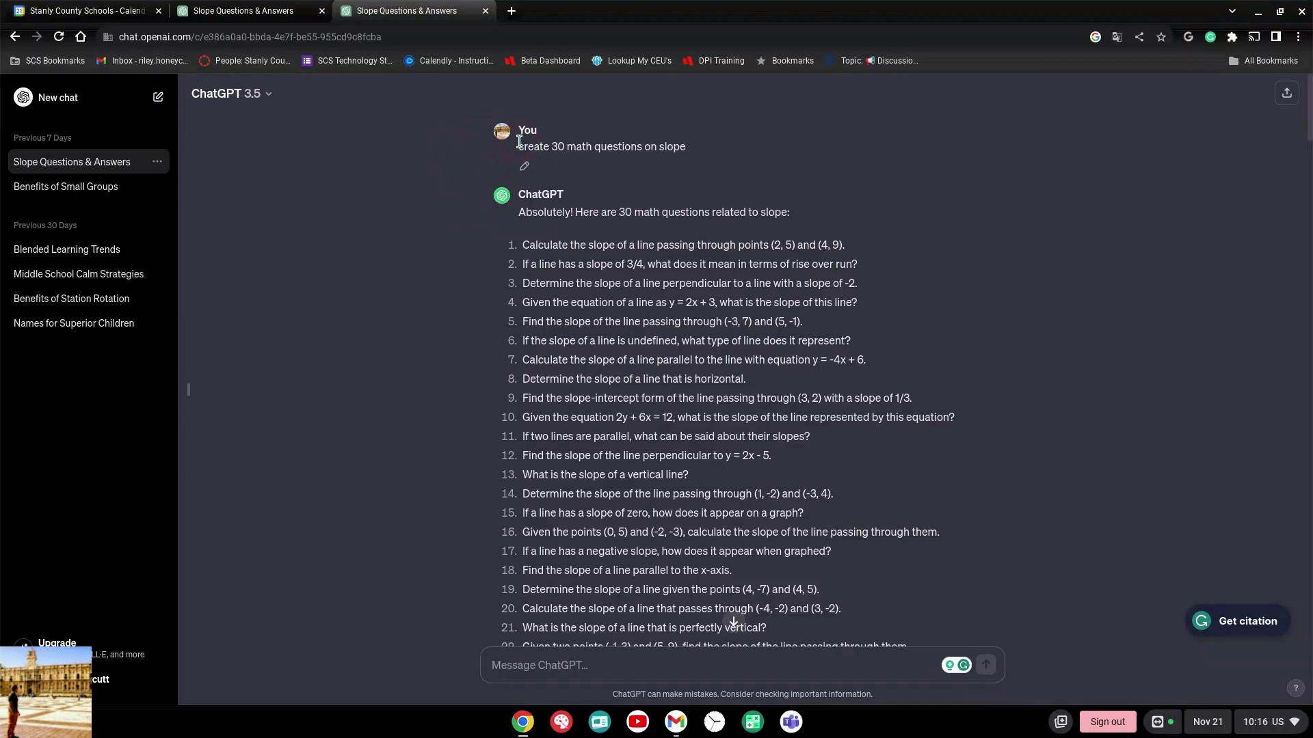
drag(518, 148, 675, 144)
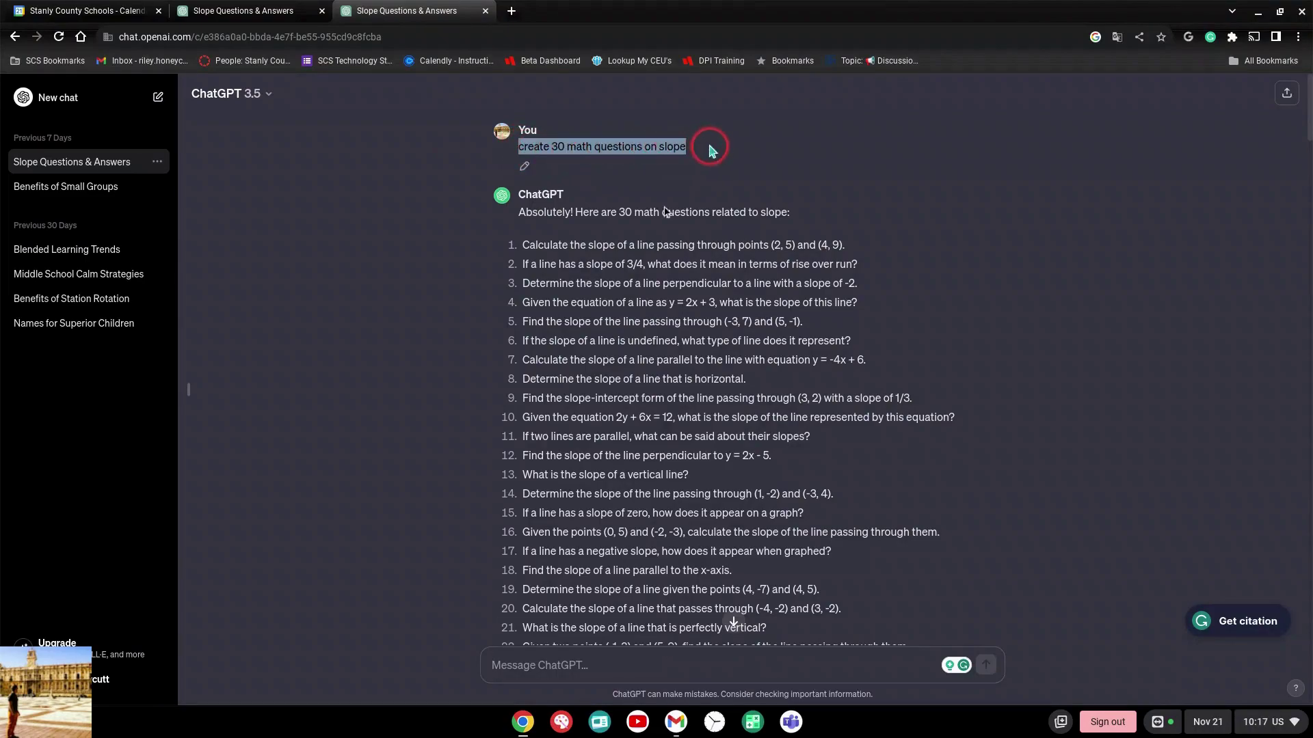
drag(518, 212, 787, 214)
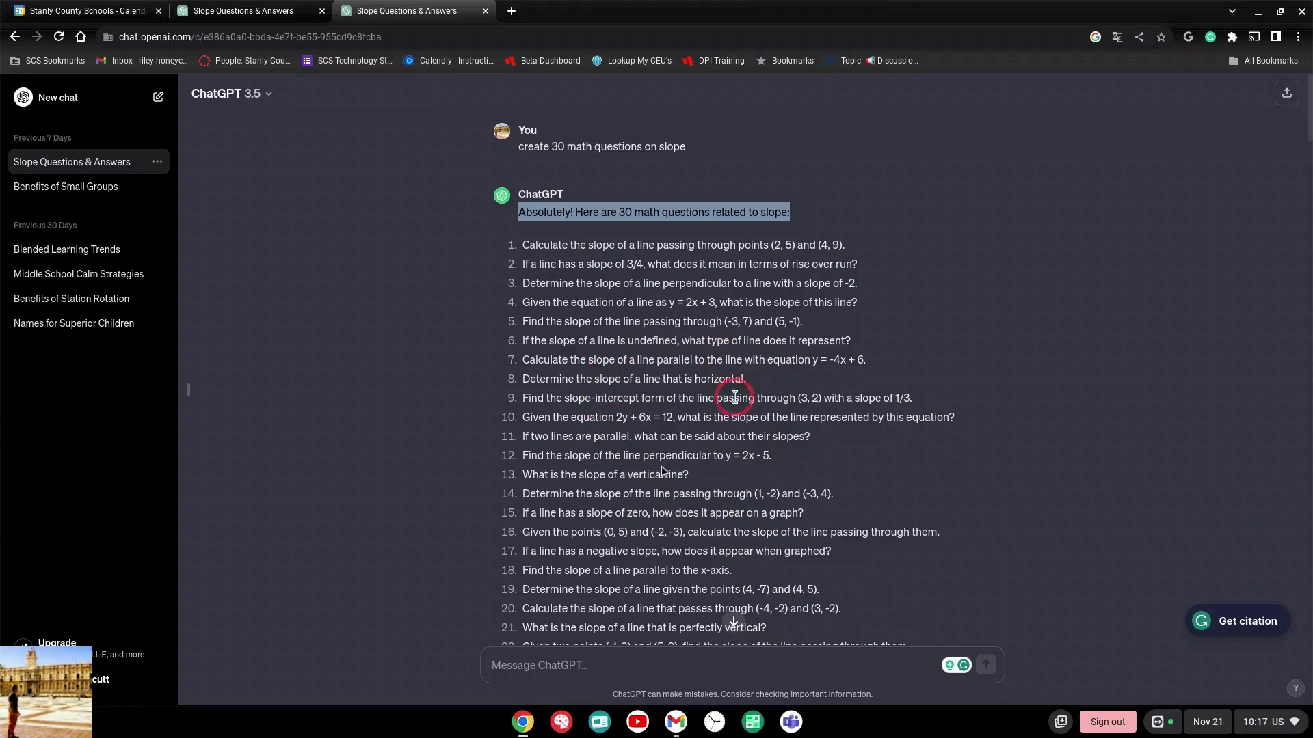
Scroll down through the 30 generated slope questions to the point-slope follow-up request
scroll(632, 450, down, 1)
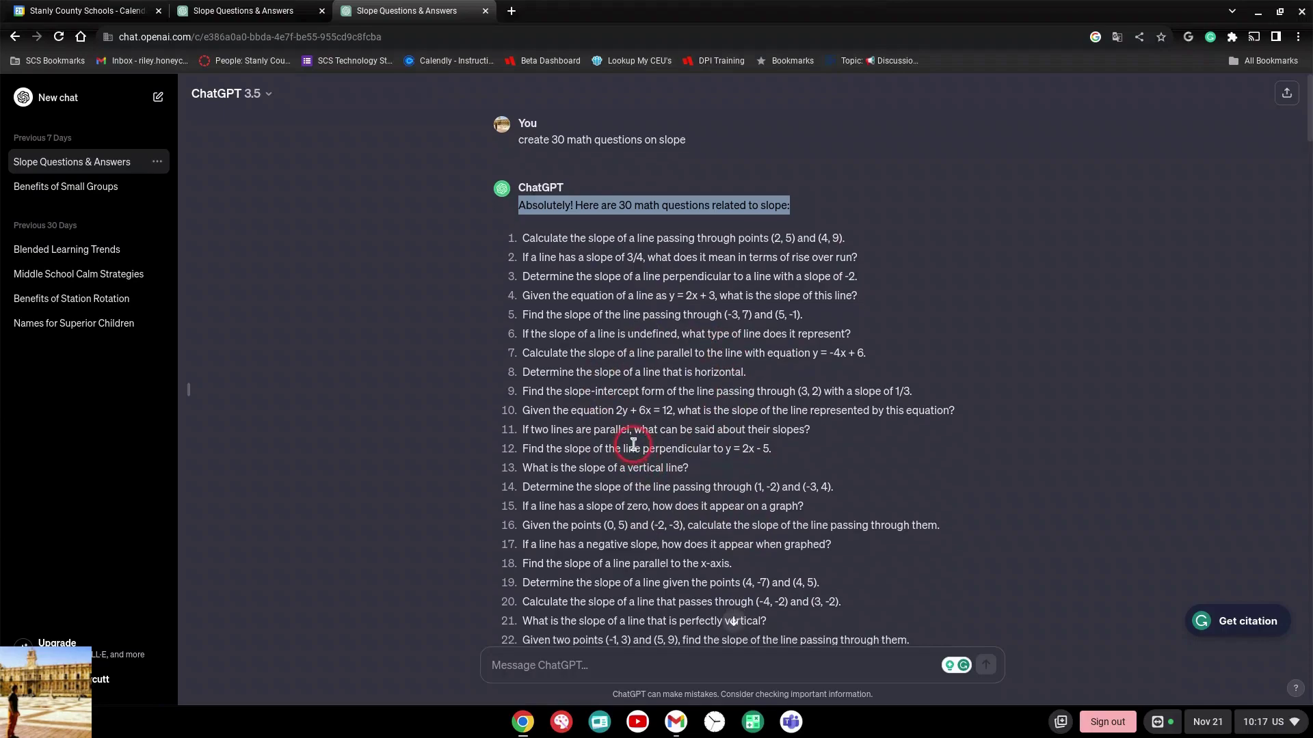
scroll(633, 443, down, 3)
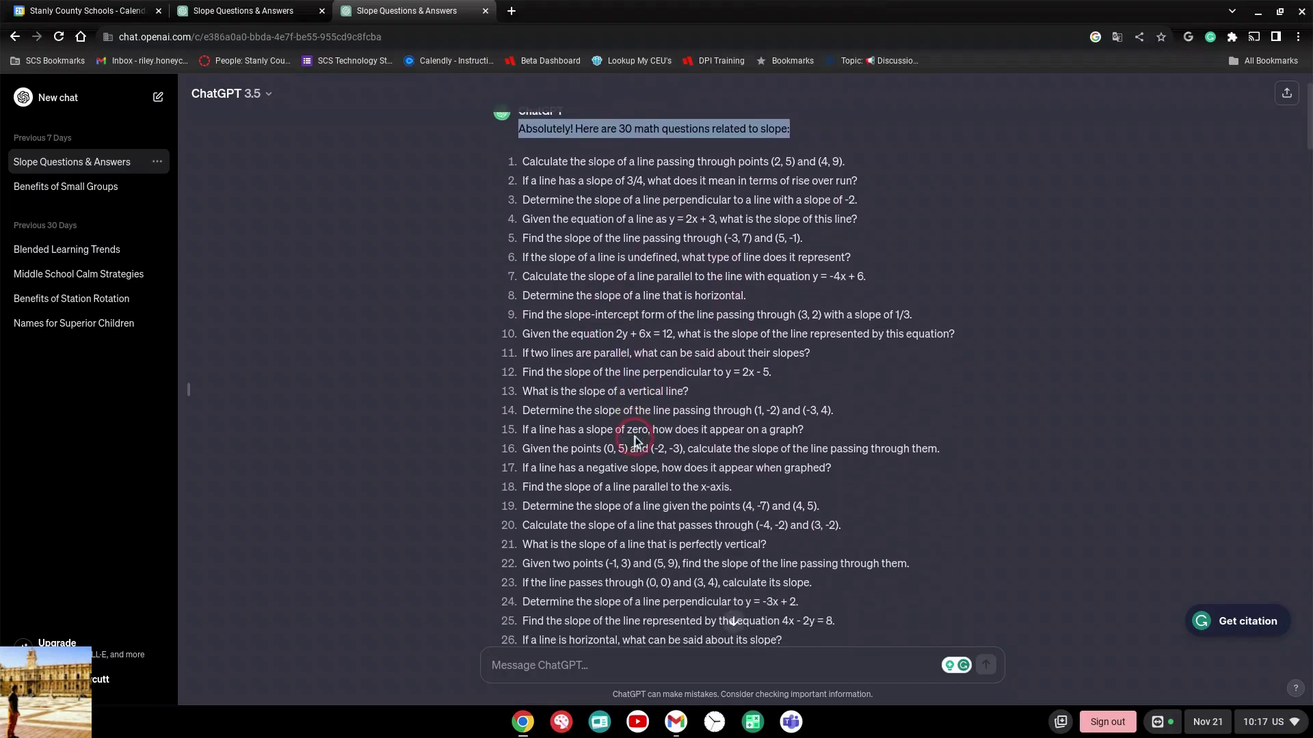
scroll(634, 438, down, 4)
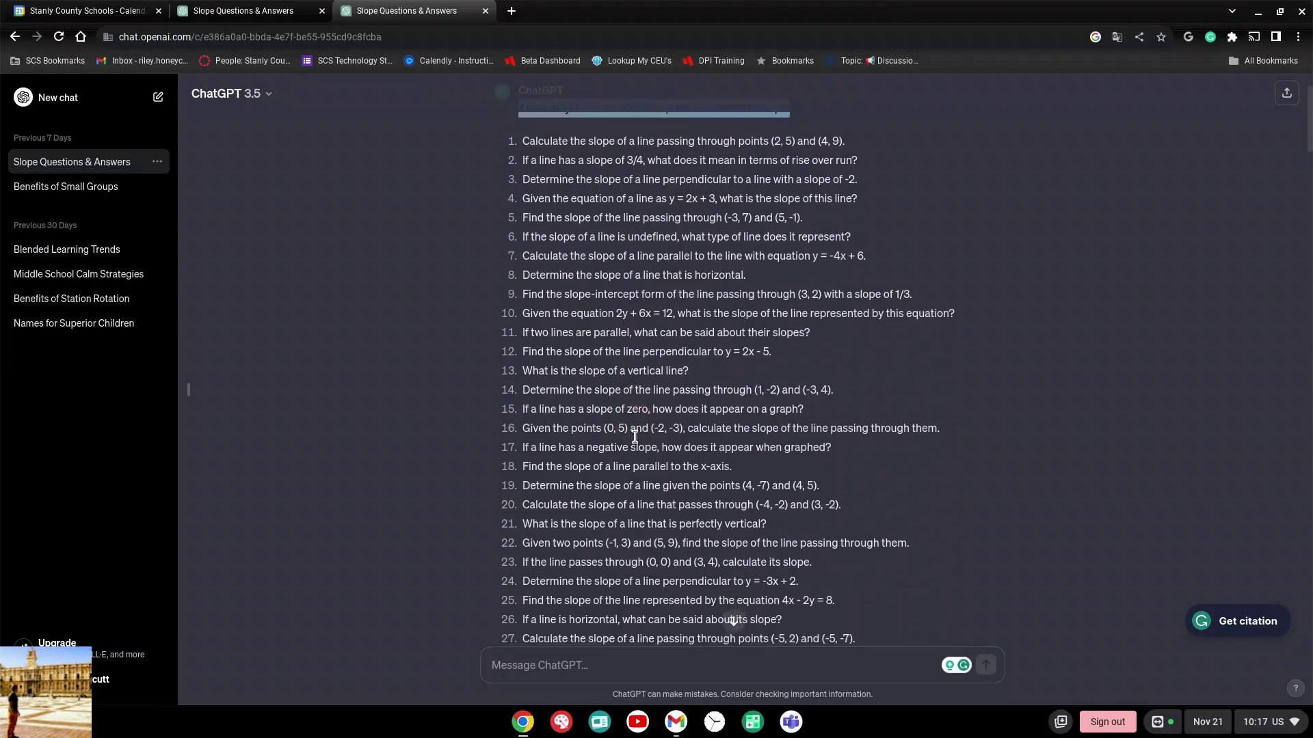
scroll(635, 436, down, 5)
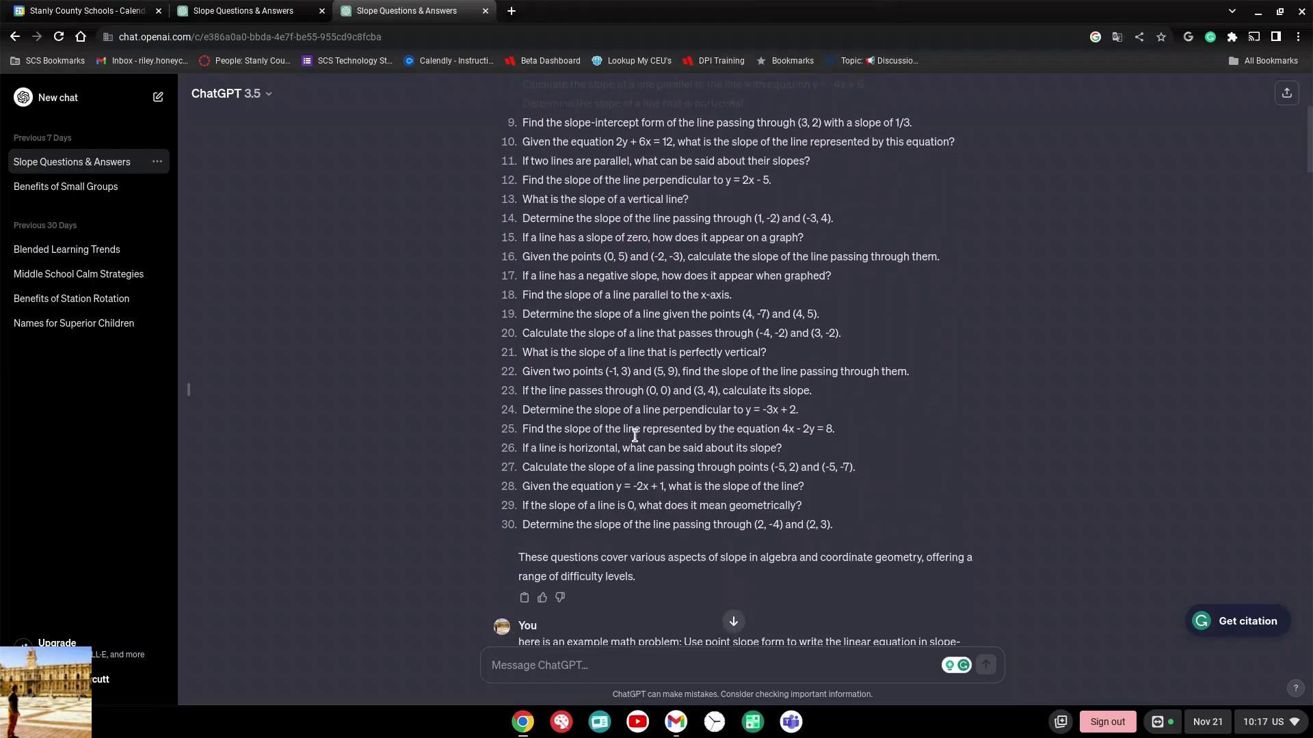
scroll(634, 437, down, 2)
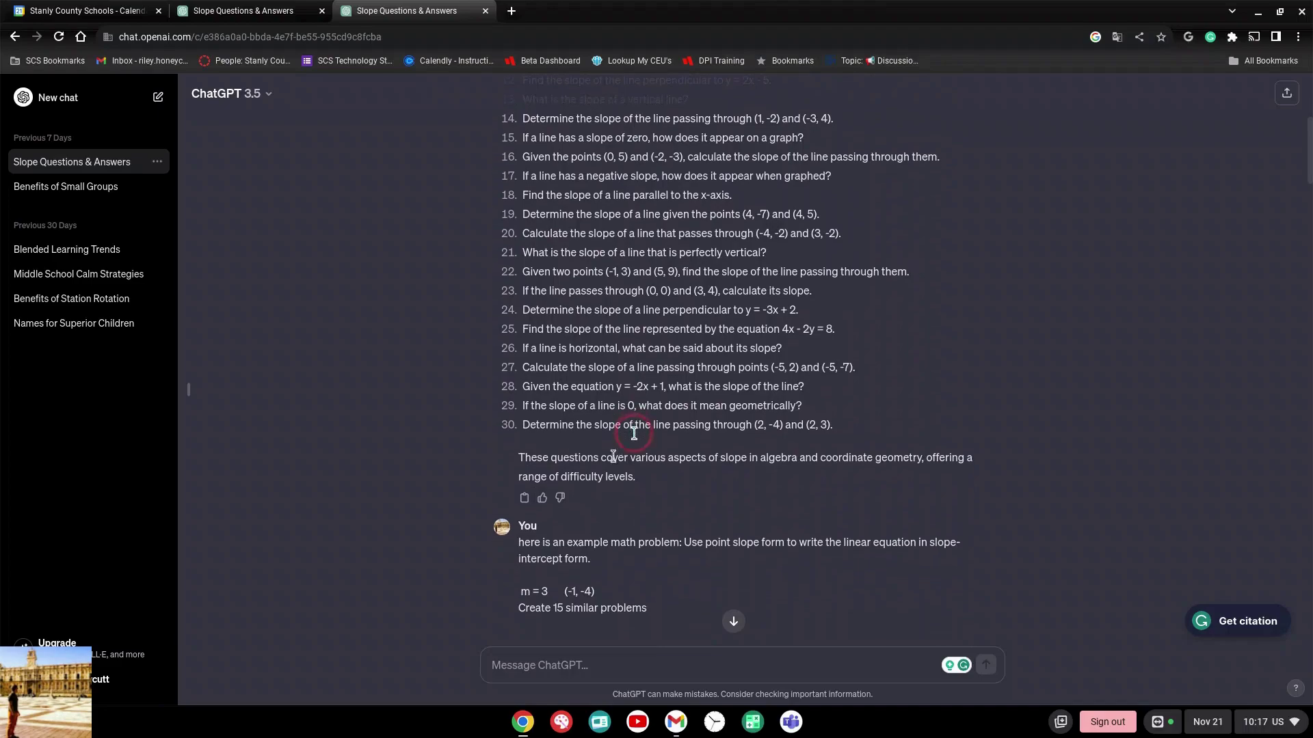
Highlight the point-slope example problem with m = 3 and point (-1, -4)
click(566, 521)
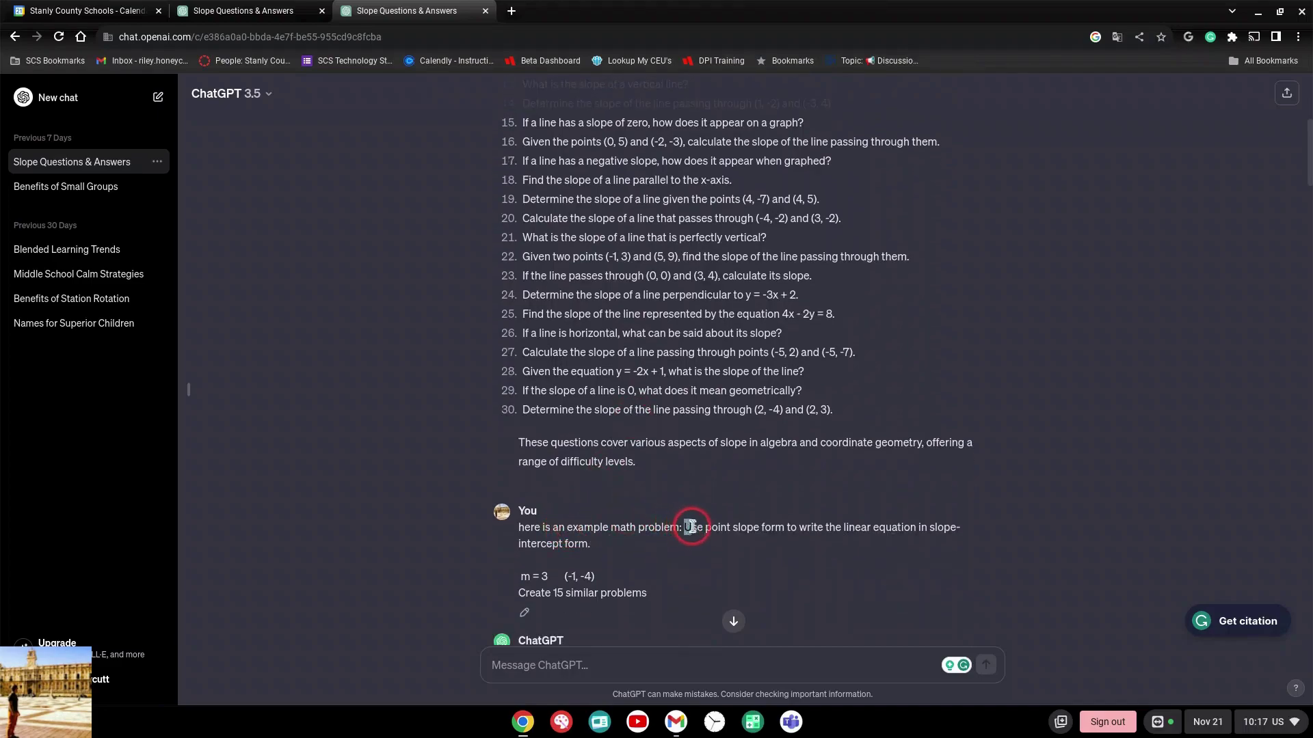
drag(692, 528, 917, 551)
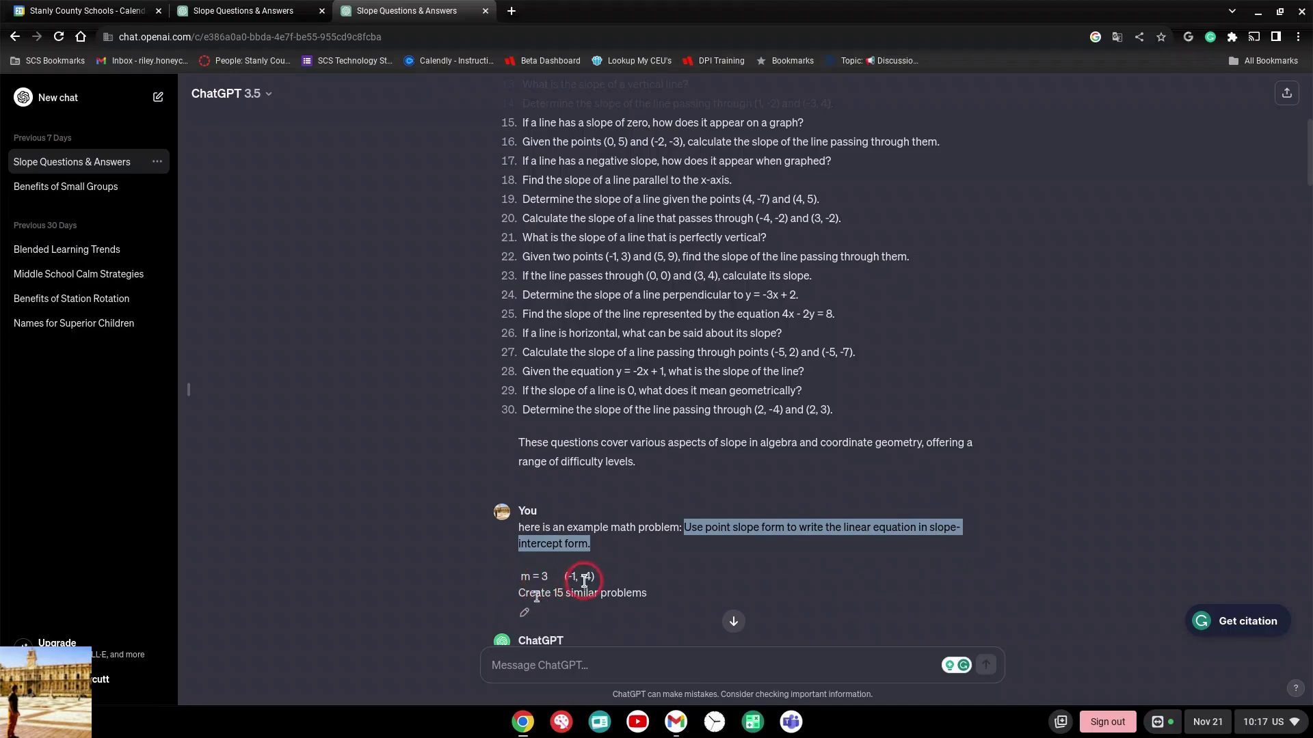
triple_click(521, 592)
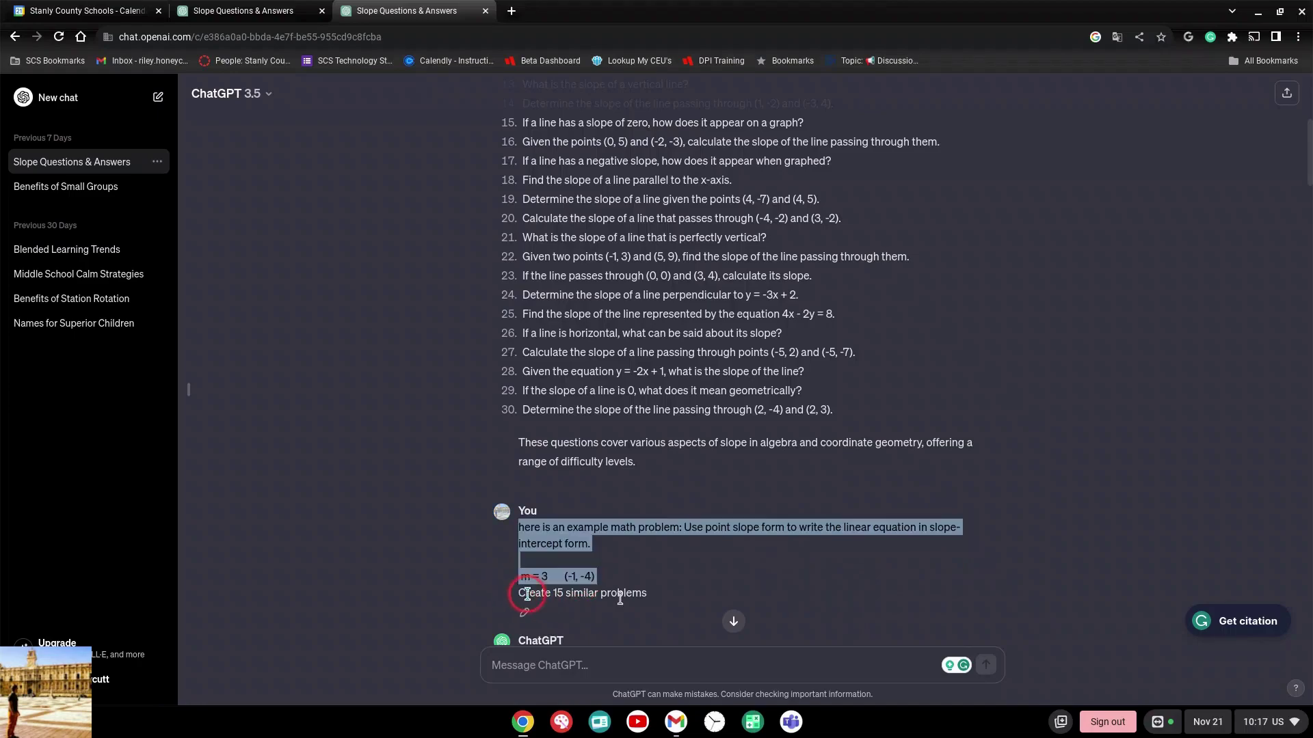
Scroll through the 15 point-slope problems, from m = −2, (2, 5) to m = 7/8, (−2, −4)
scroll(622, 582, down, 2)
scroll(610, 567, down, 5)
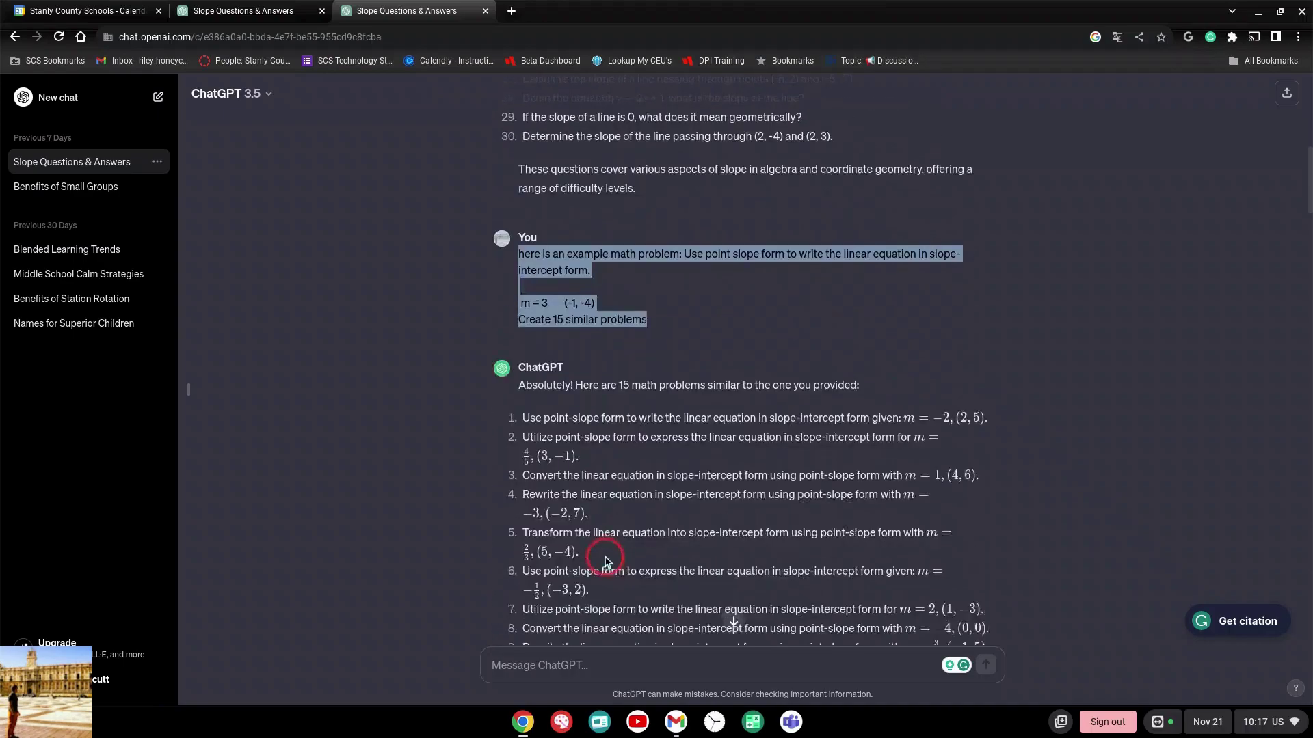
scroll(603, 556, down, 1)
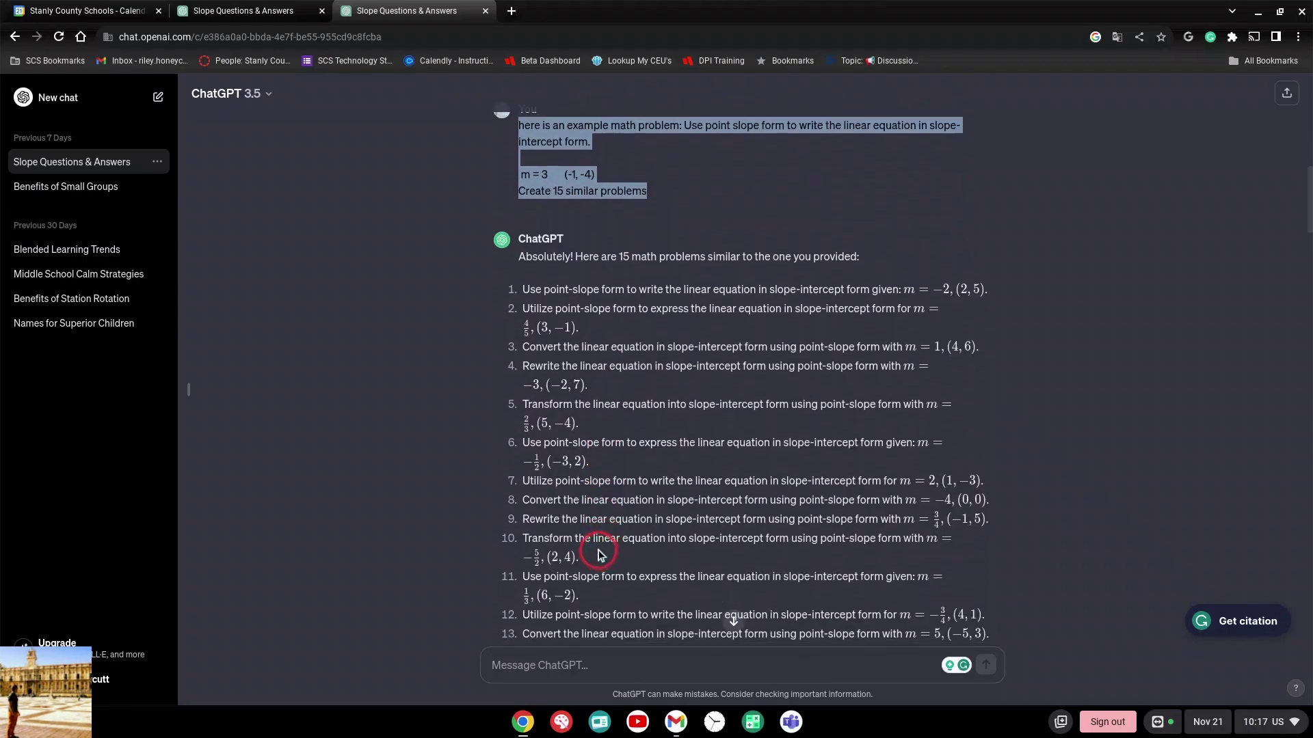
scroll(598, 553, down, 1)
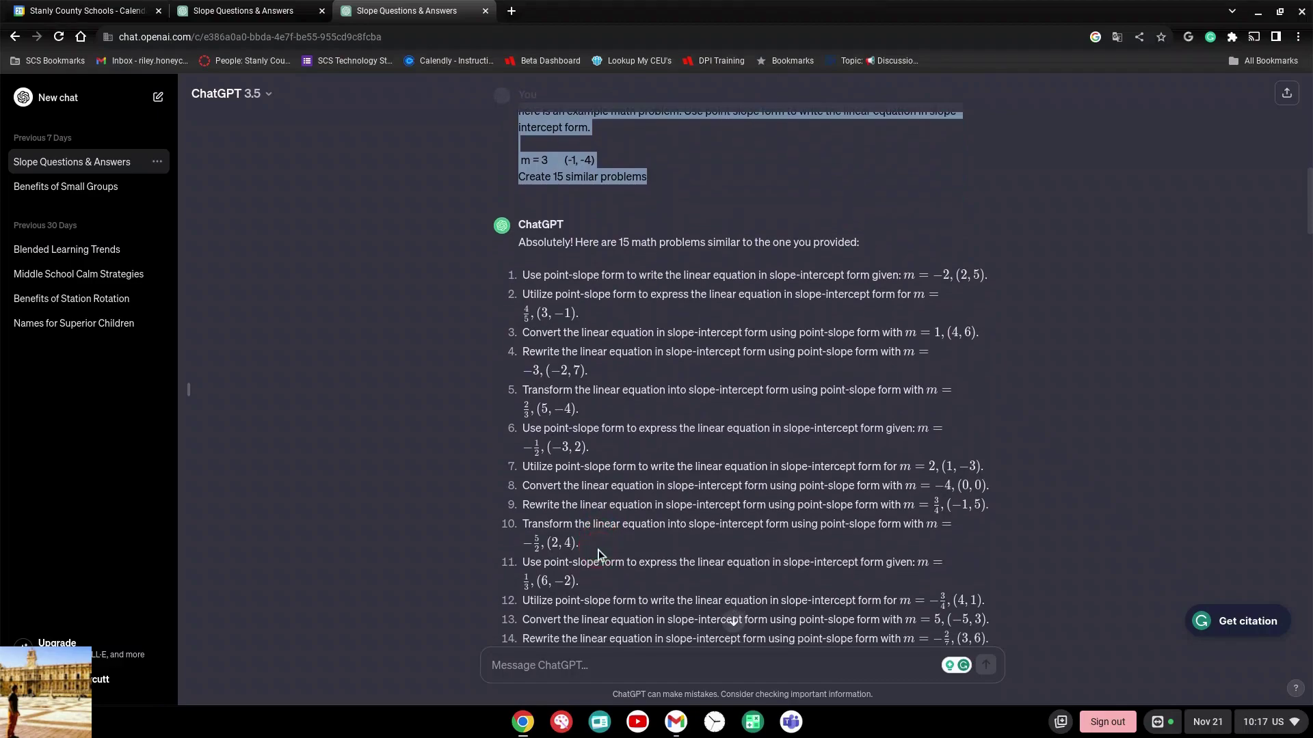
scroll(598, 553, down, 1)
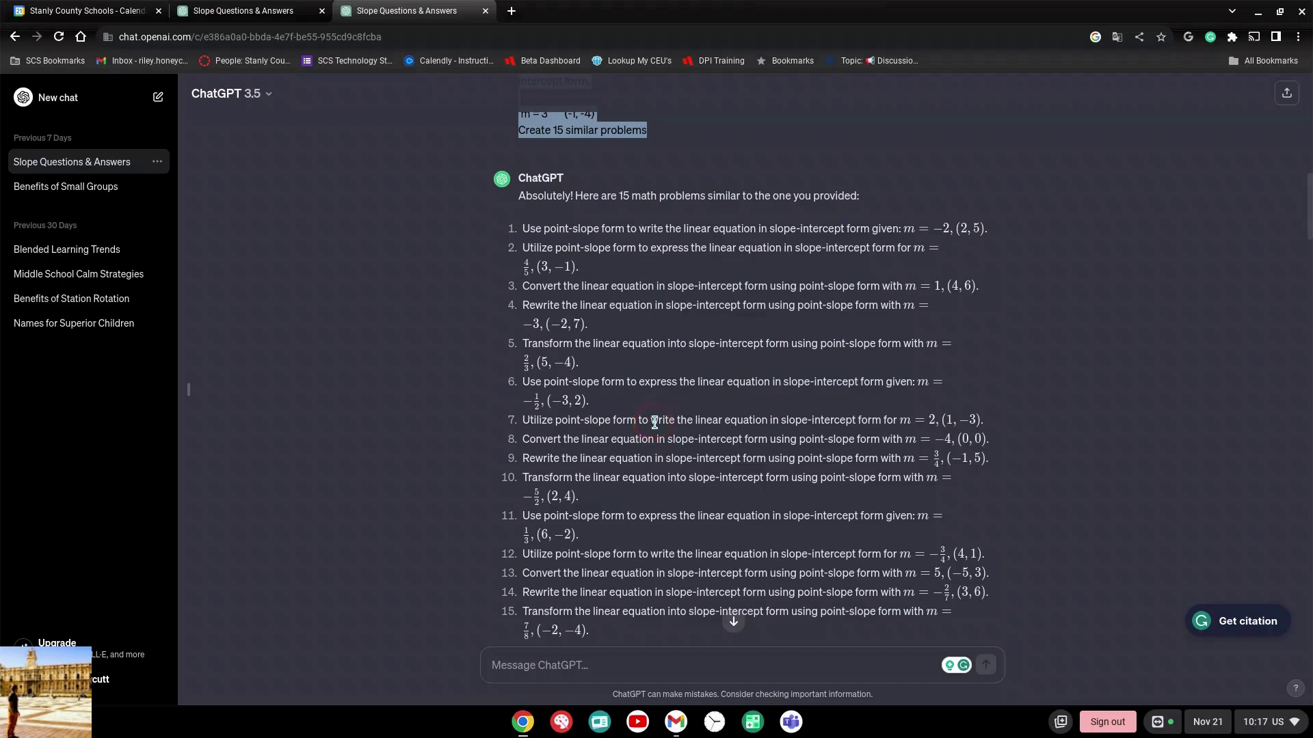
Scroll to the 15 -ar verb conjugation questions and highlight the first two
scroll(655, 423, down, 1)
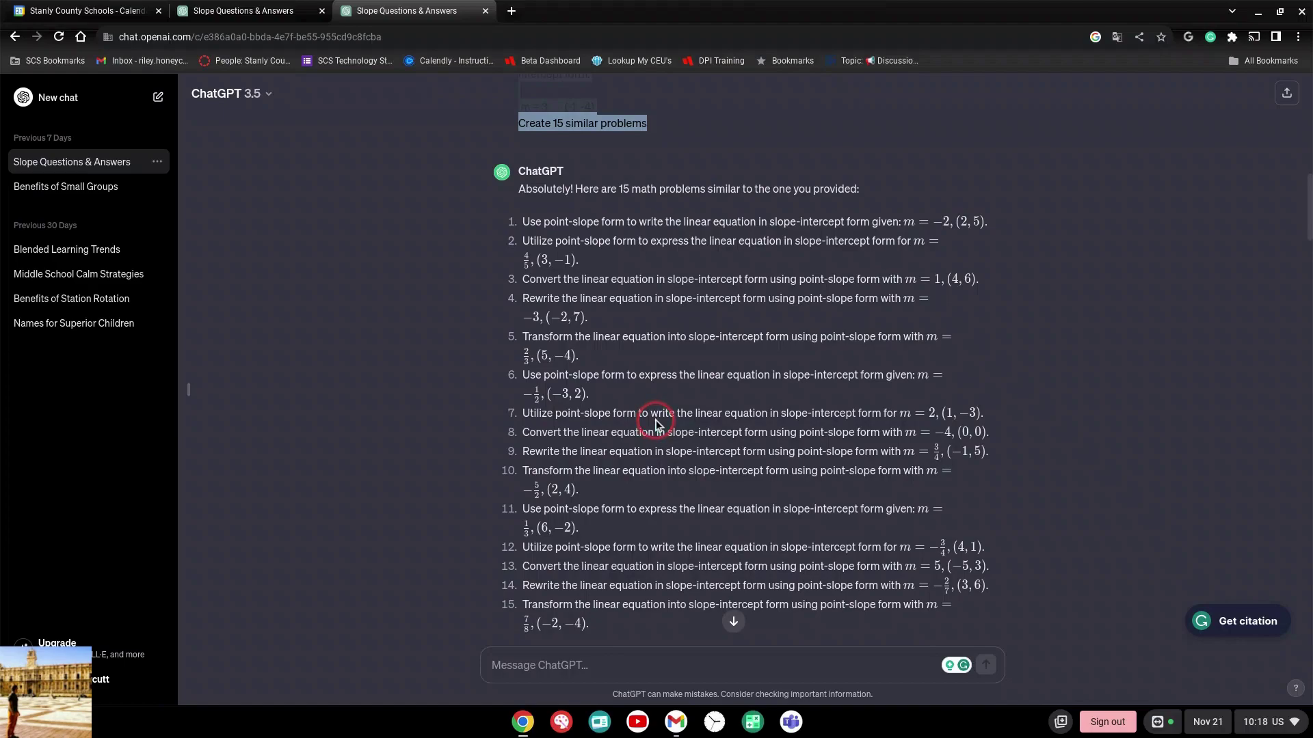
scroll(655, 424, down, 3)
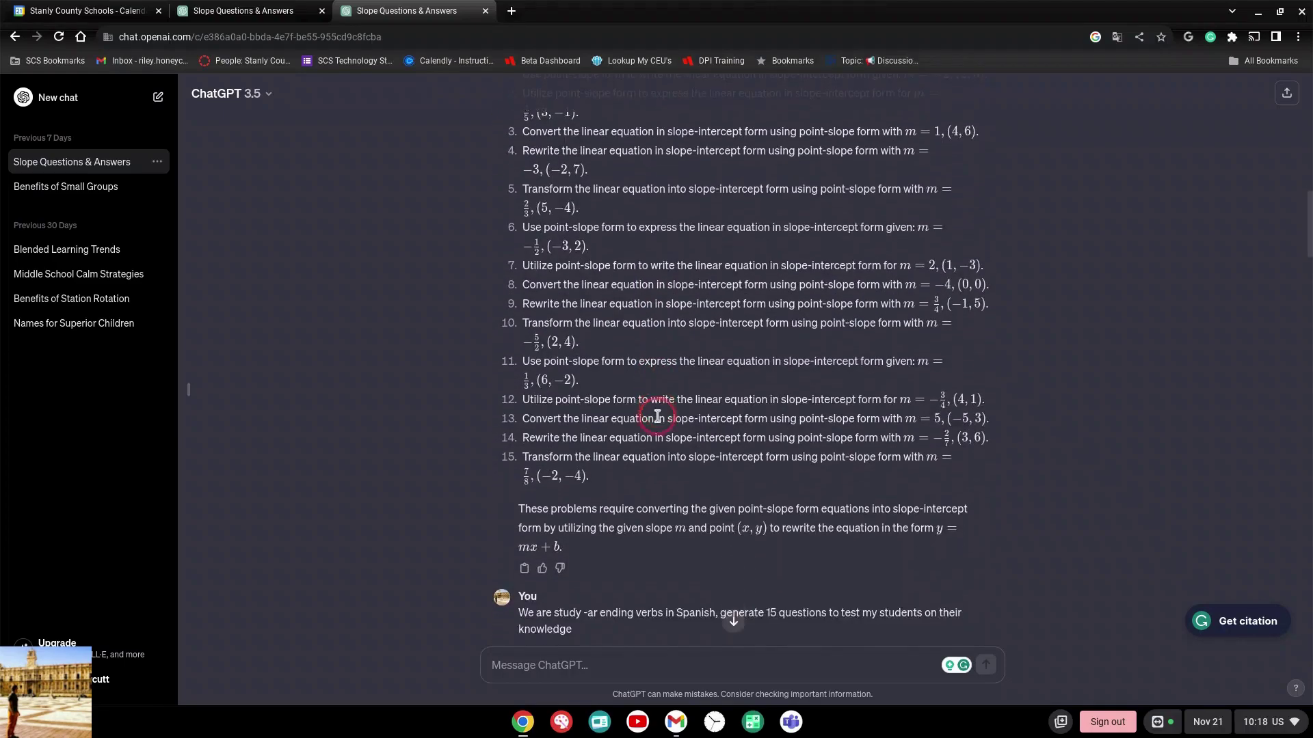
scroll(657, 416, down, 1)
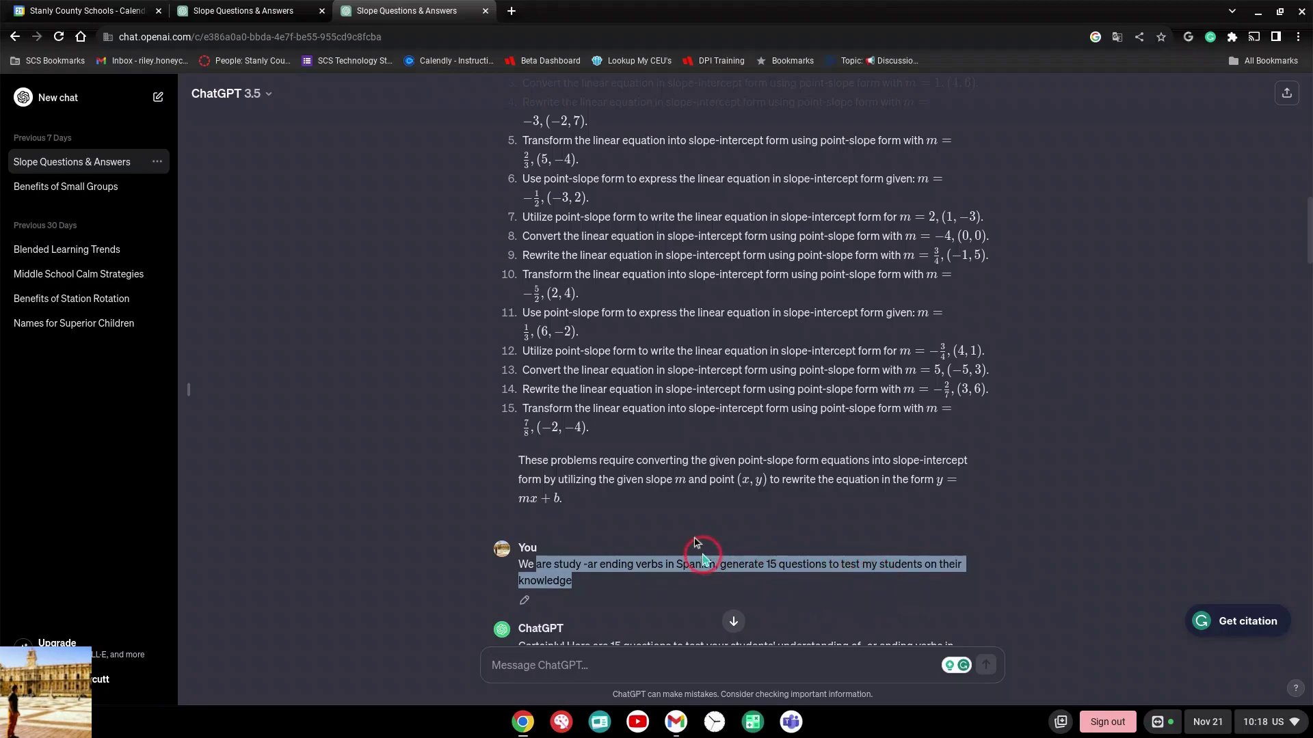
scroll(701, 547, down, 4)
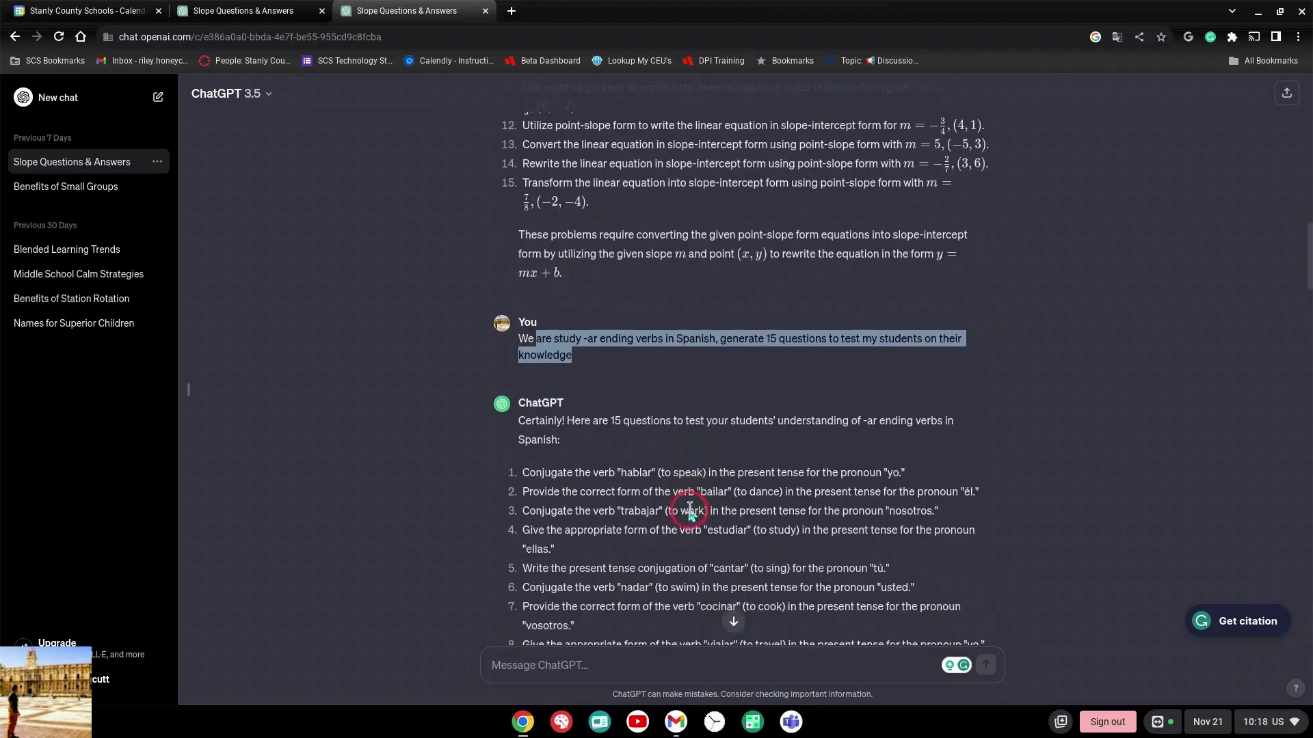
scroll(689, 511, down, 3)
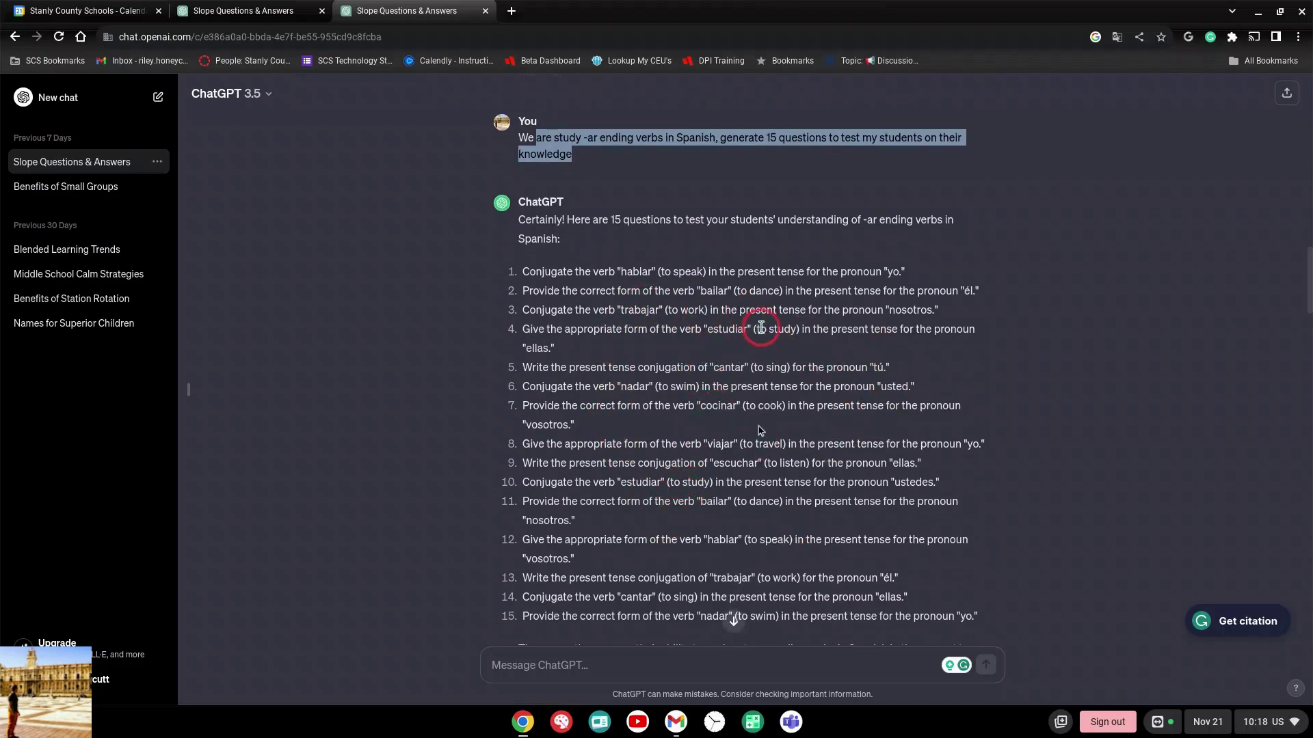
drag(551, 271, 902, 291)
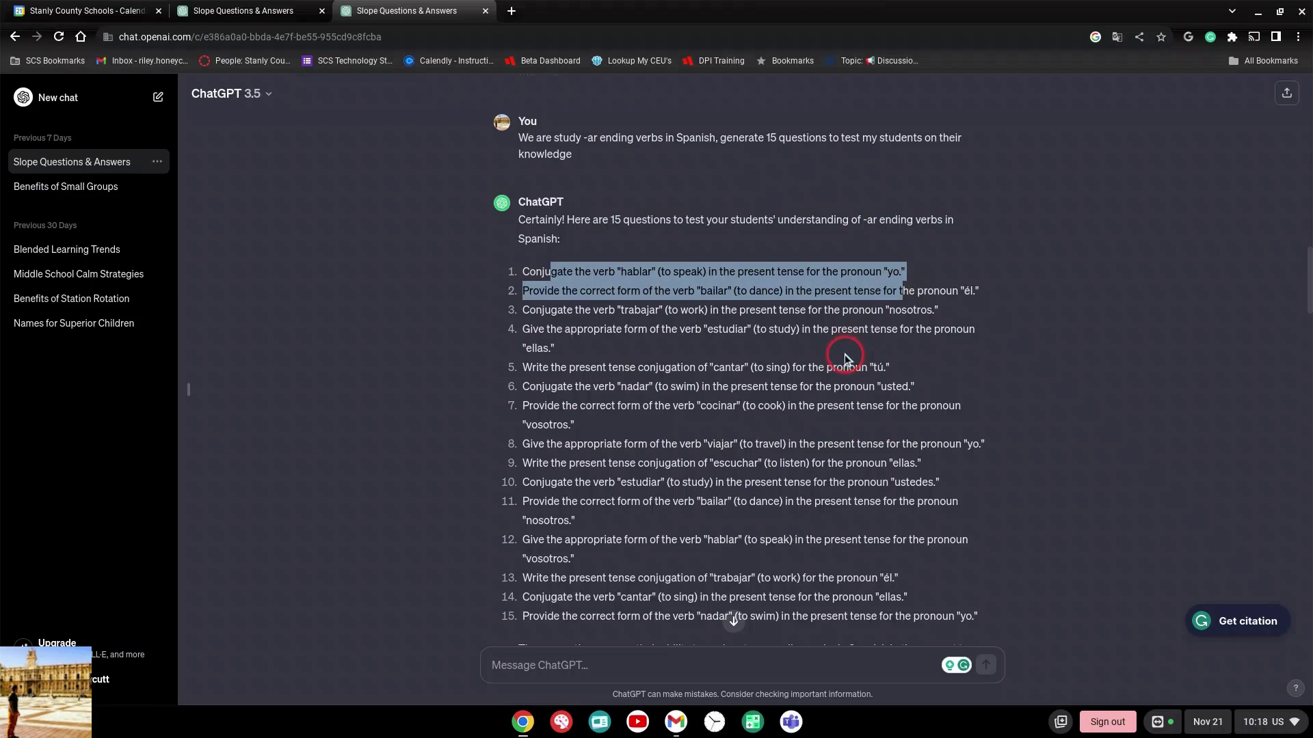
Scroll down to the request for 15 fill-in-the-blank -ar verb questions
scroll(844, 355, down, 1)
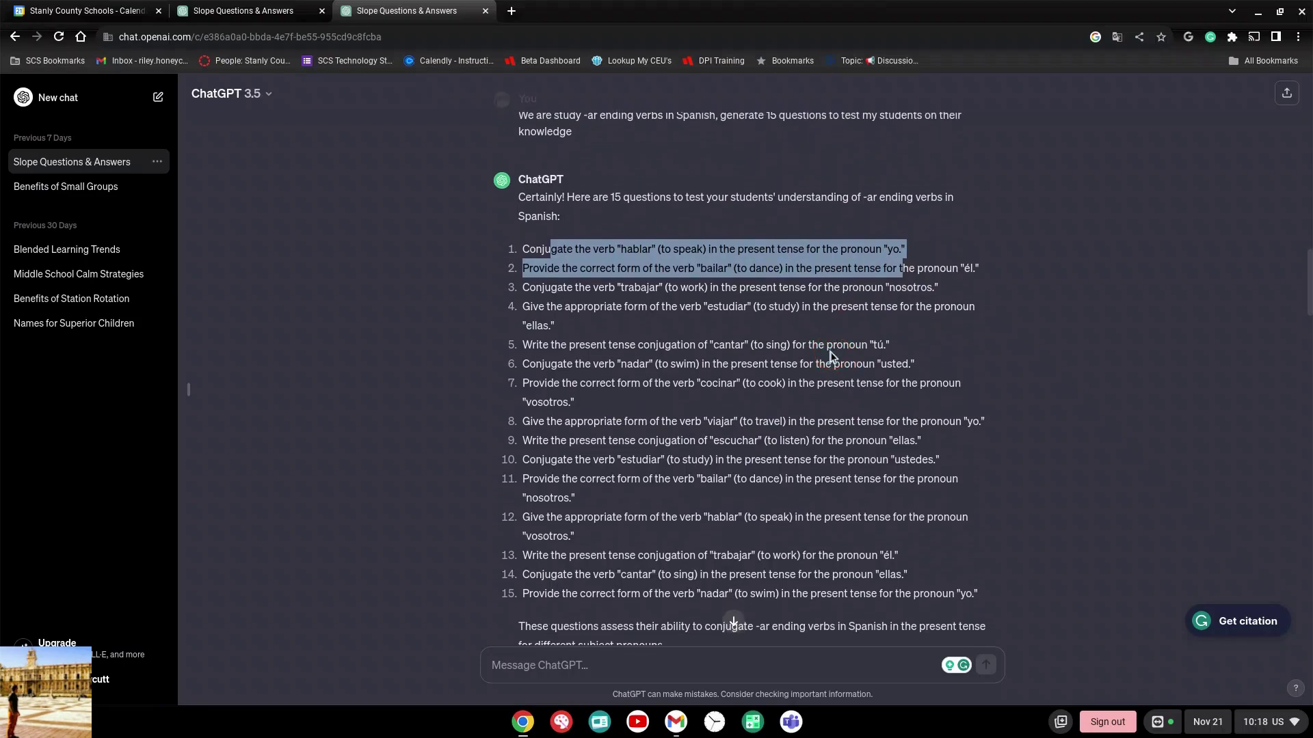
scroll(828, 350, down, 2)
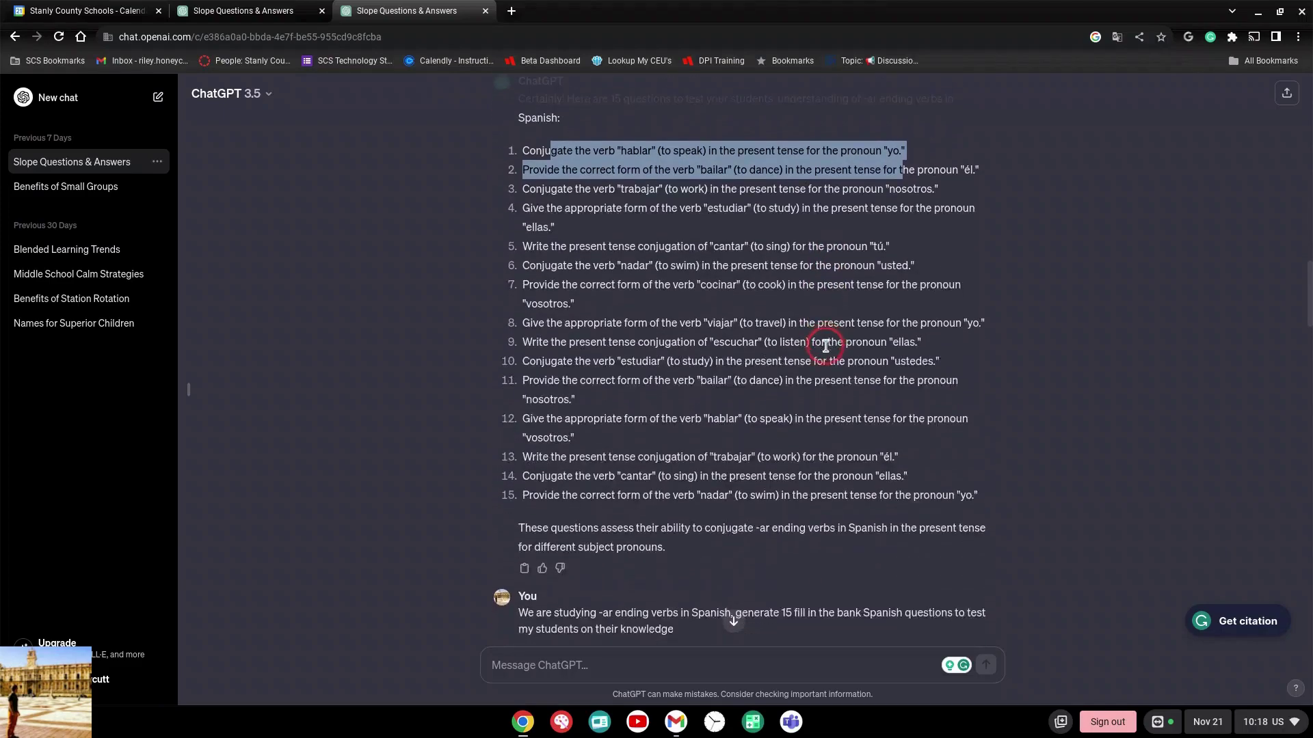
scroll(827, 346, down, 1)
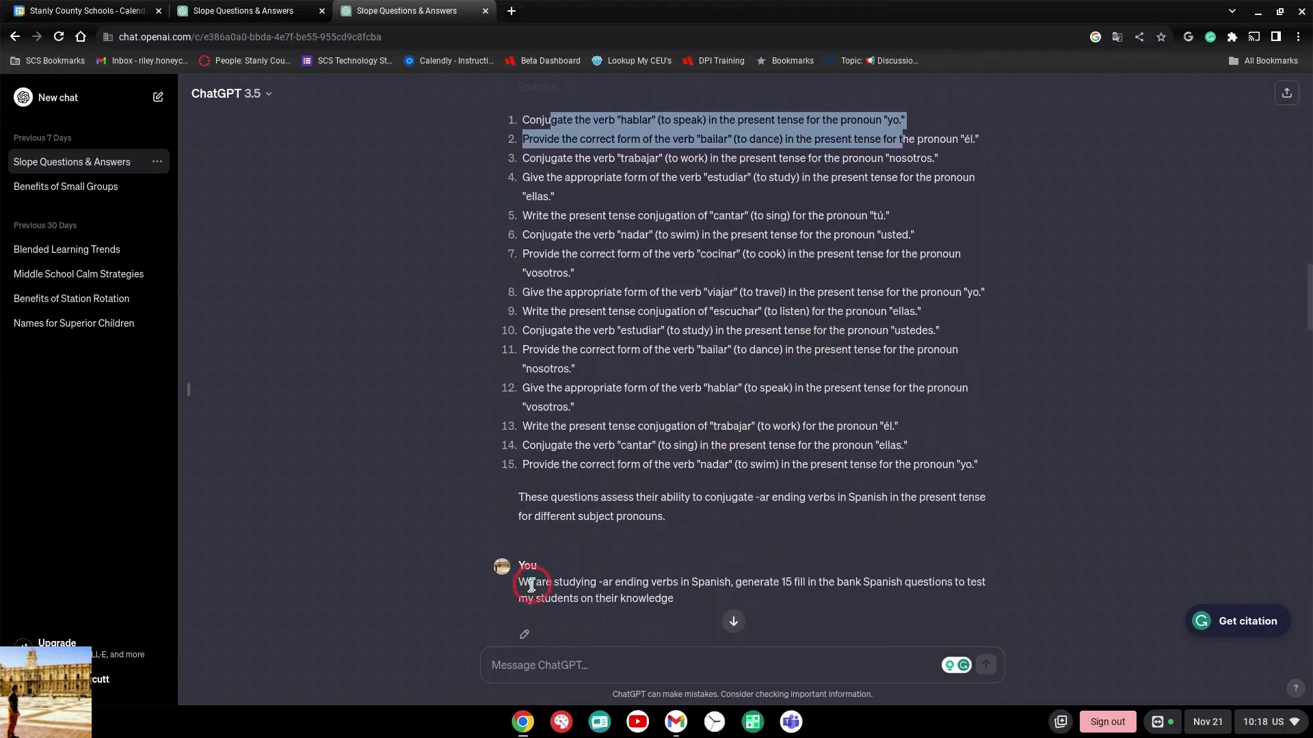
Highlight the fill-in-the-blank request and review the 15 -ar verb sentences starting 'Yo ___ (hablar)'
drag(529, 583, 958, 613)
scroll(839, 572, down, 1)
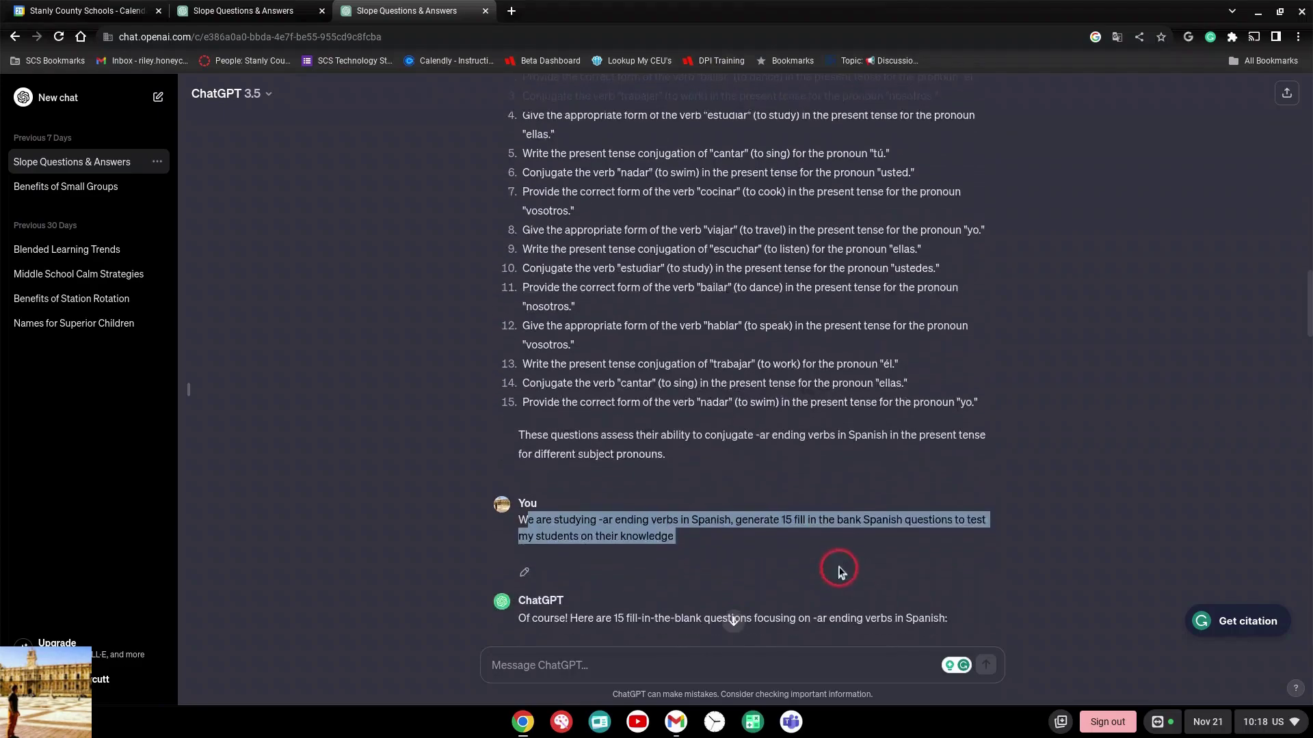
scroll(839, 572, down, 4)
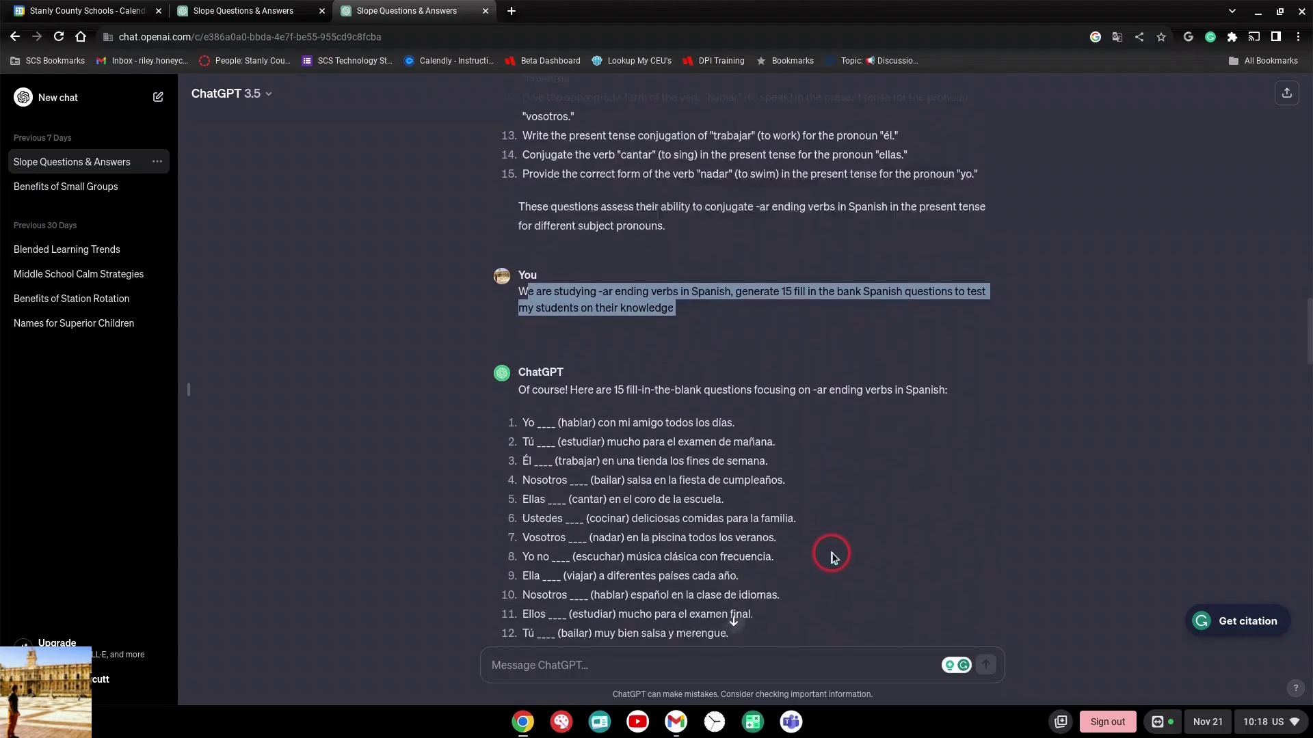
scroll(832, 555, down, 2)
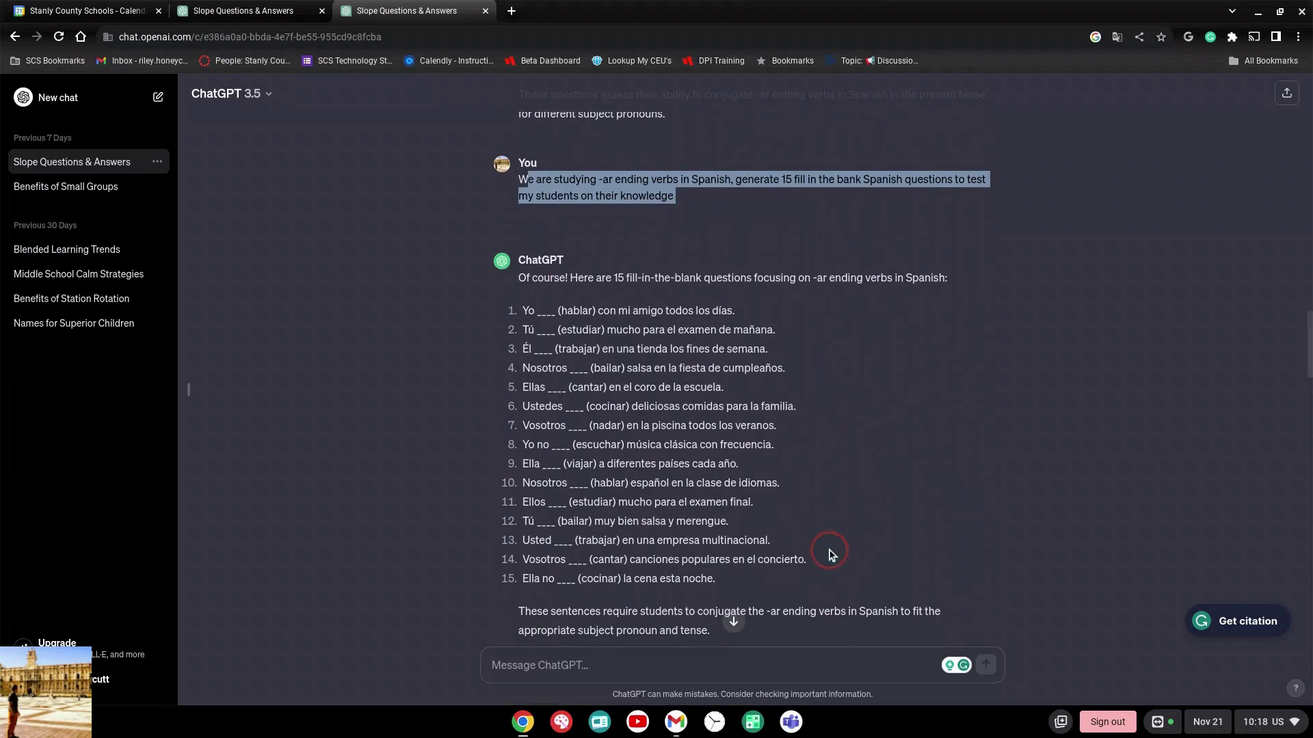
scroll(832, 555, up, 1)
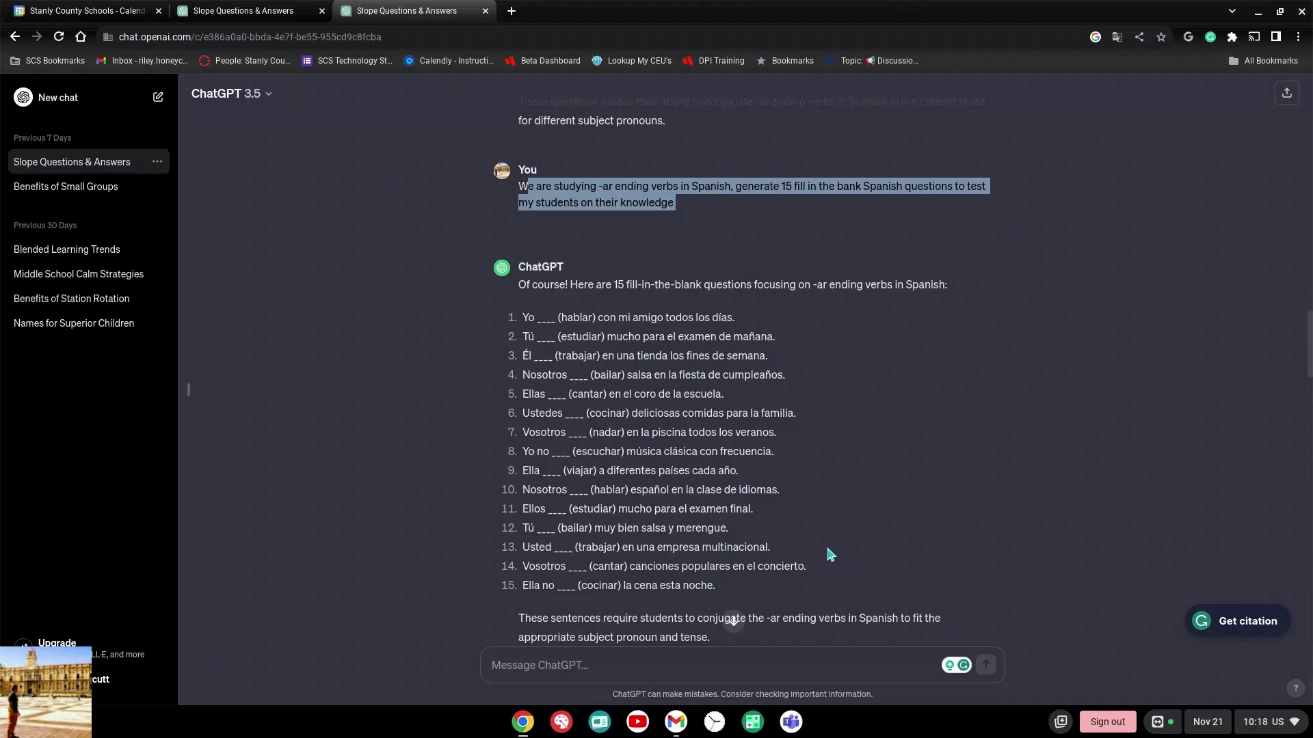
click(826, 551)
Highlight 'Vosotros' in item 7 and the vosotros requirement in the 90-question, sets-of-3 request
drag(524, 435, 578, 434)
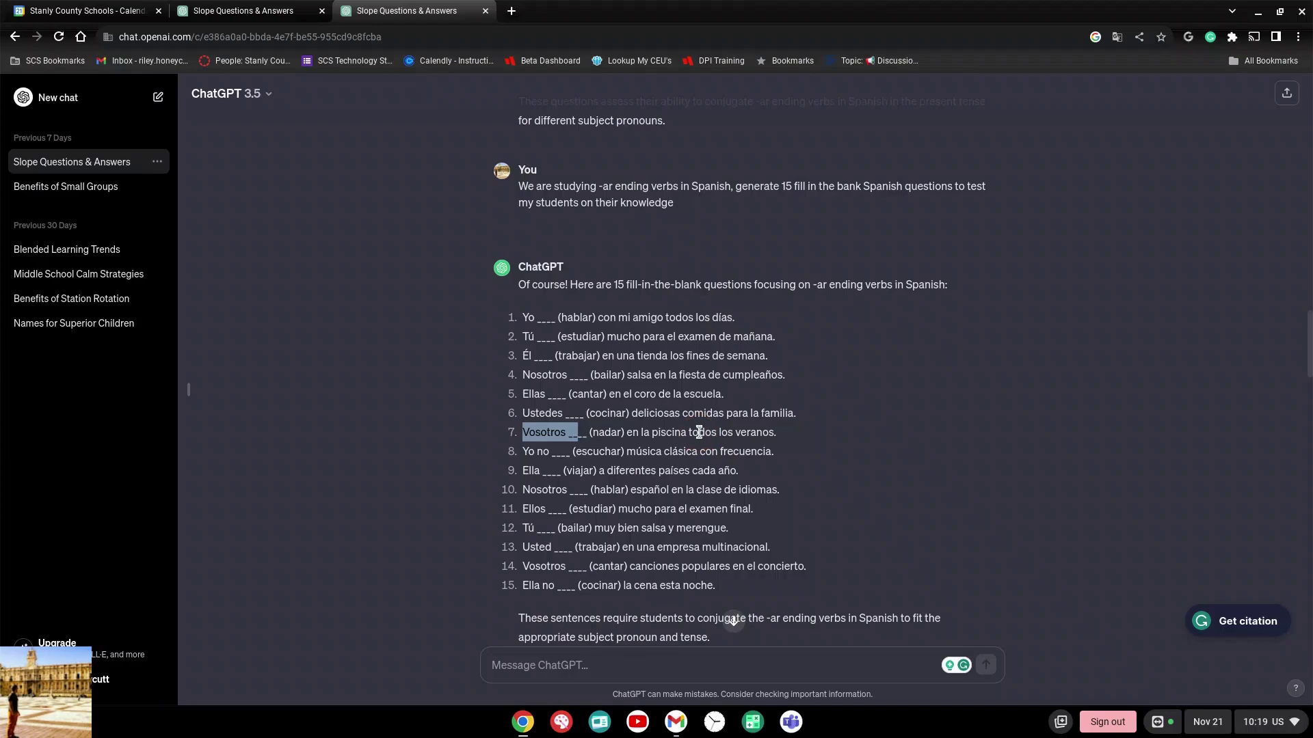
scroll(699, 432, down, 2)
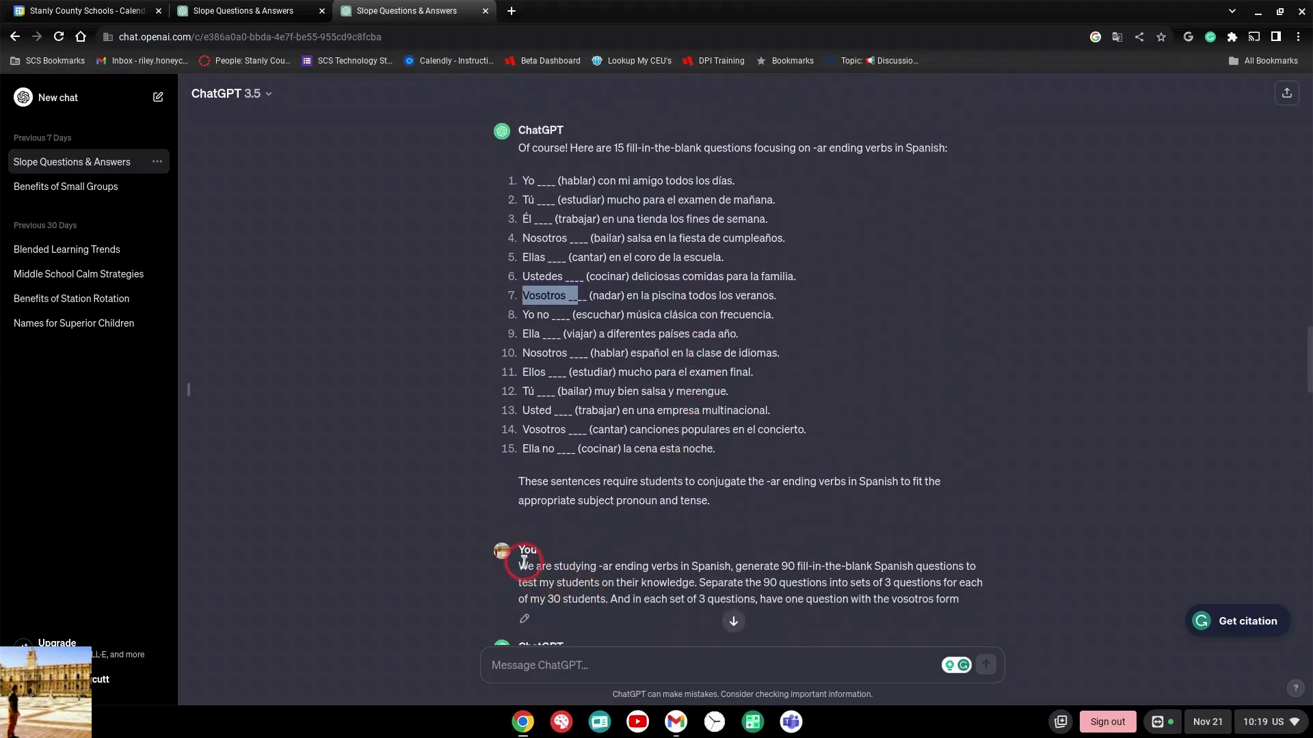
drag(524, 562, 971, 611)
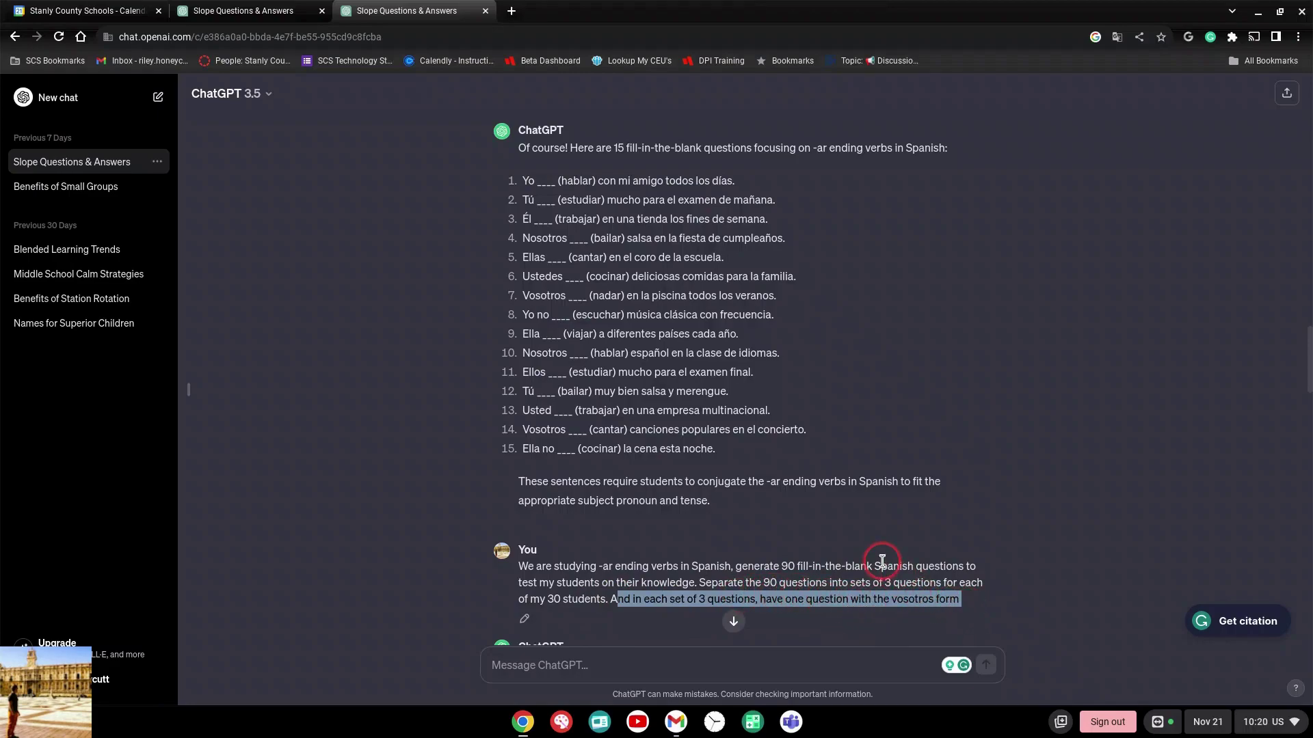
scroll(881, 558, down, 2)
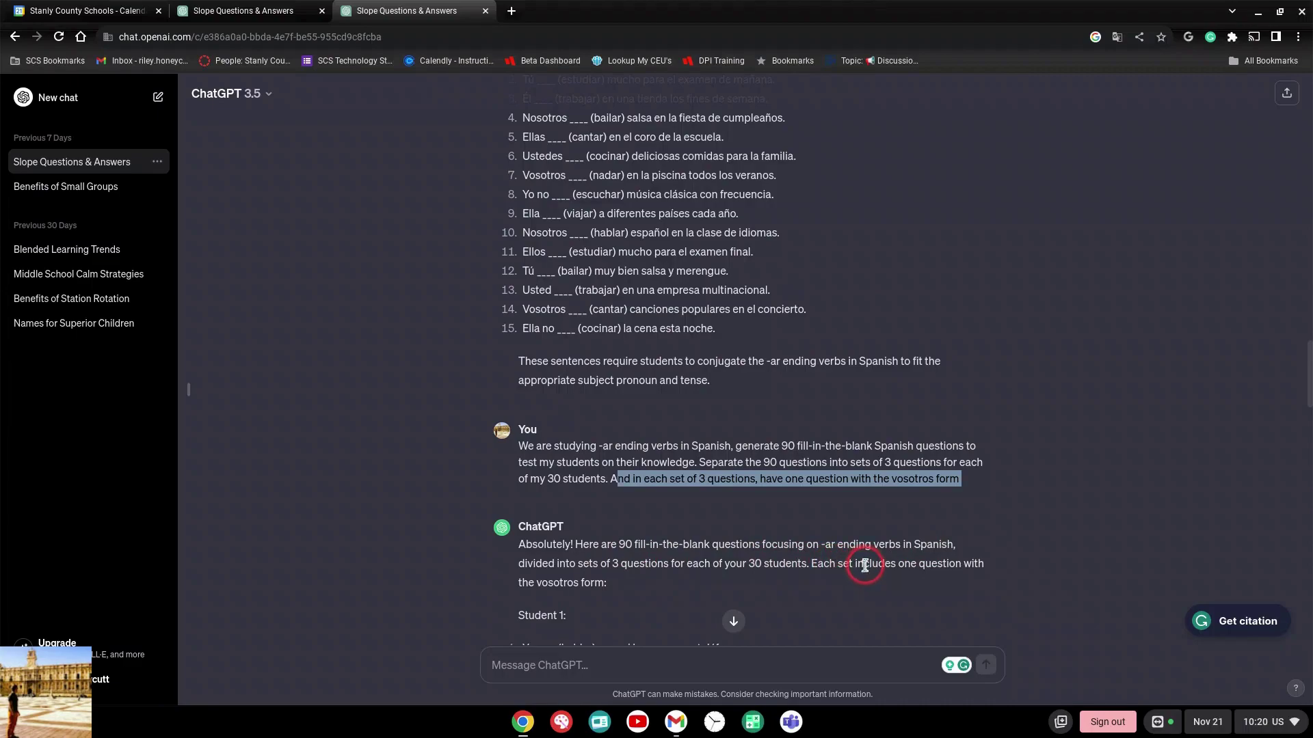
Scroll through the Student 1–5 question sets and past the 'keep going' follow-up to Student 11
scroll(863, 566, down, 3)
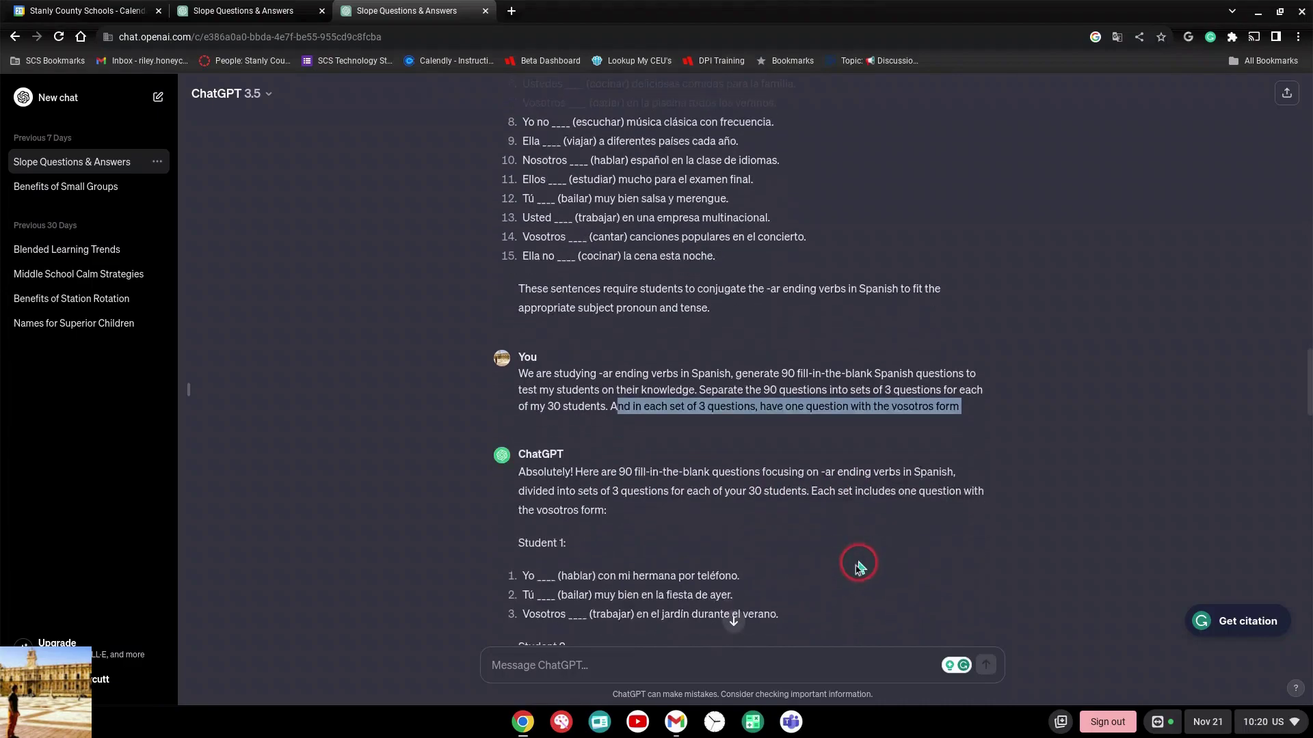
scroll(848, 561, down, 1)
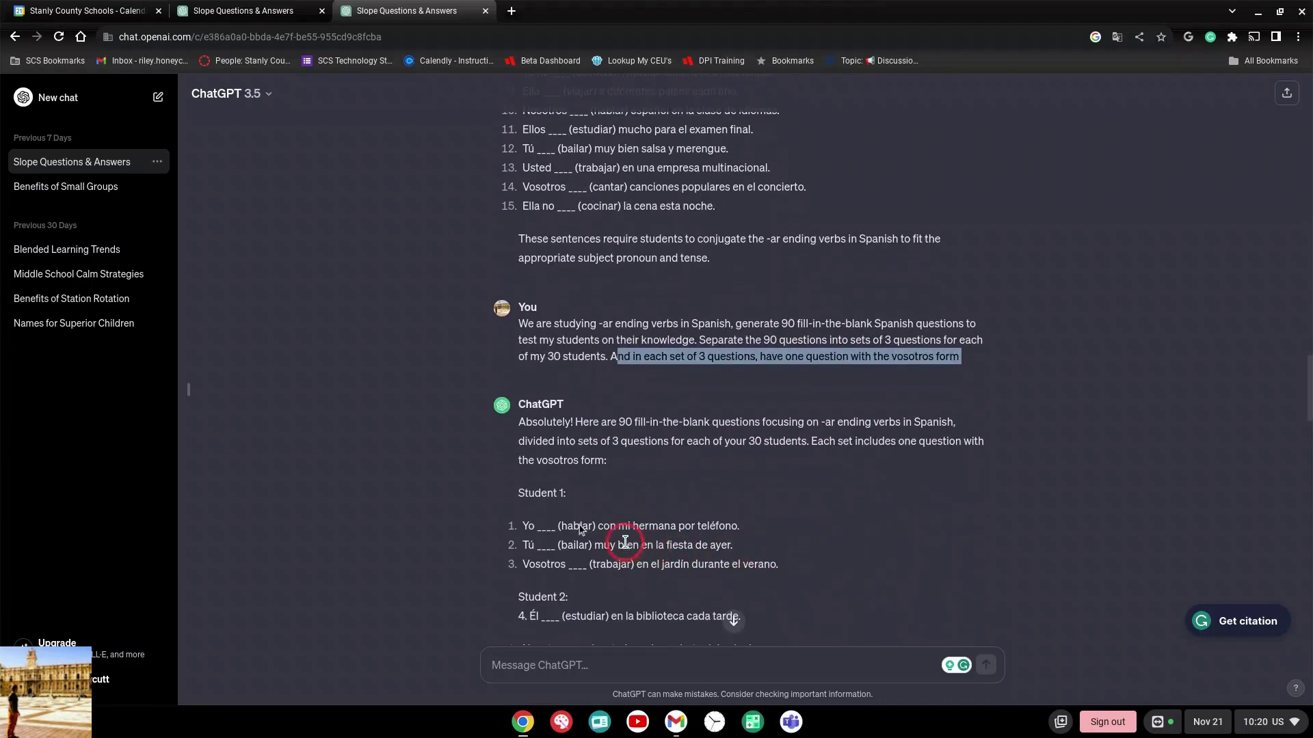
scroll(544, 571, down, 1)
scroll(537, 579, down, 1)
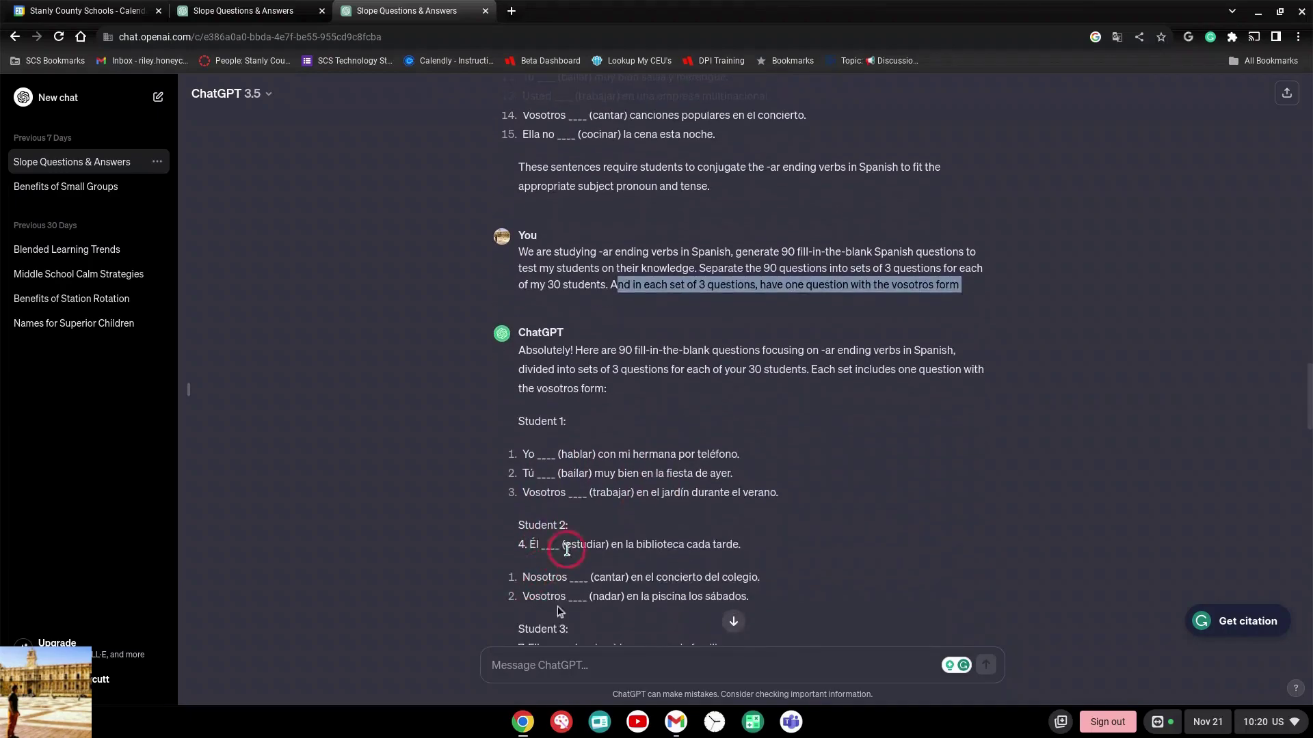
drag(529, 593, 583, 596)
scroll(595, 567, down, 1)
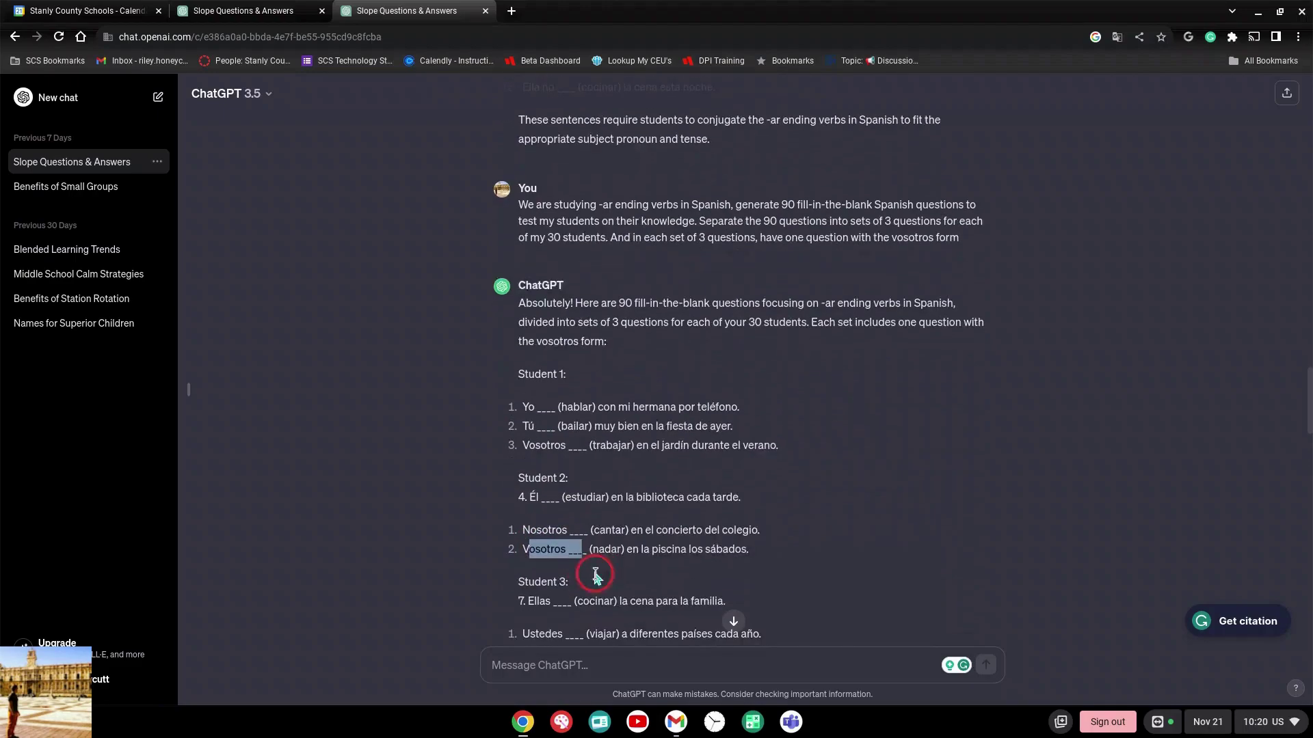
scroll(630, 523, down, 3)
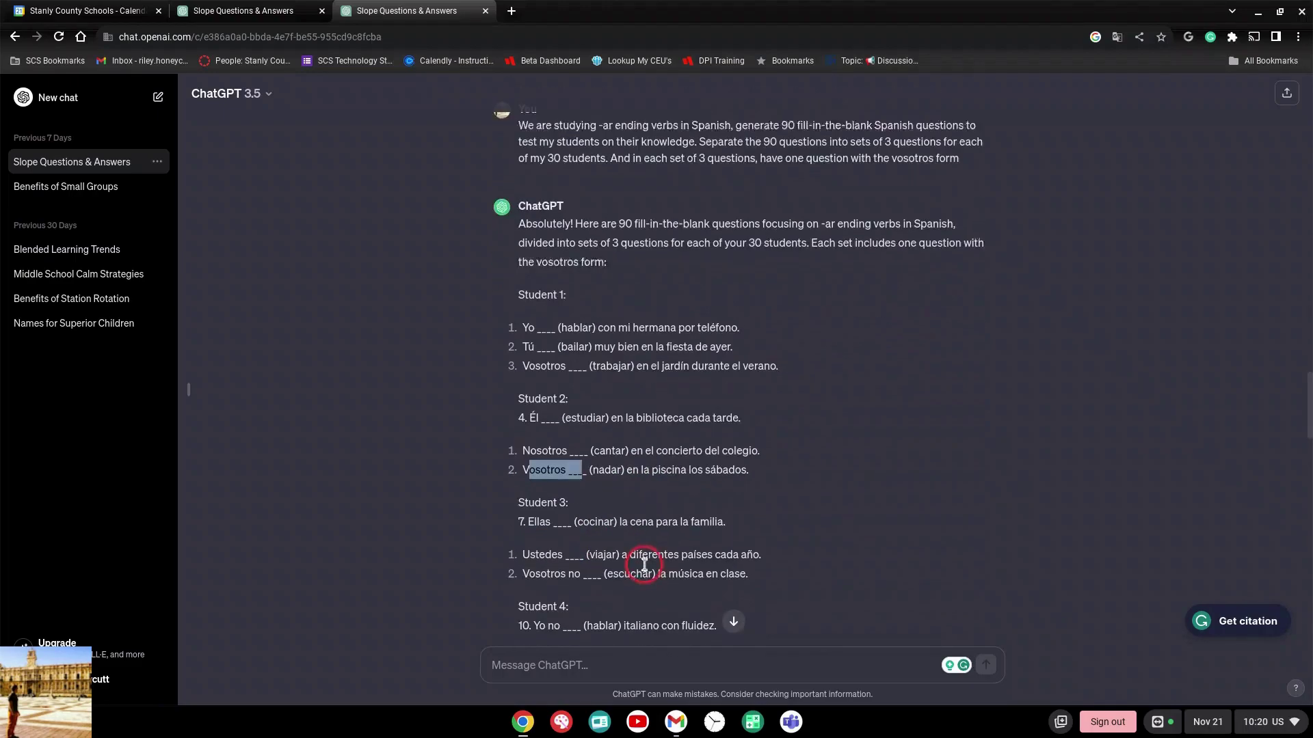
scroll(646, 520, down, 1)
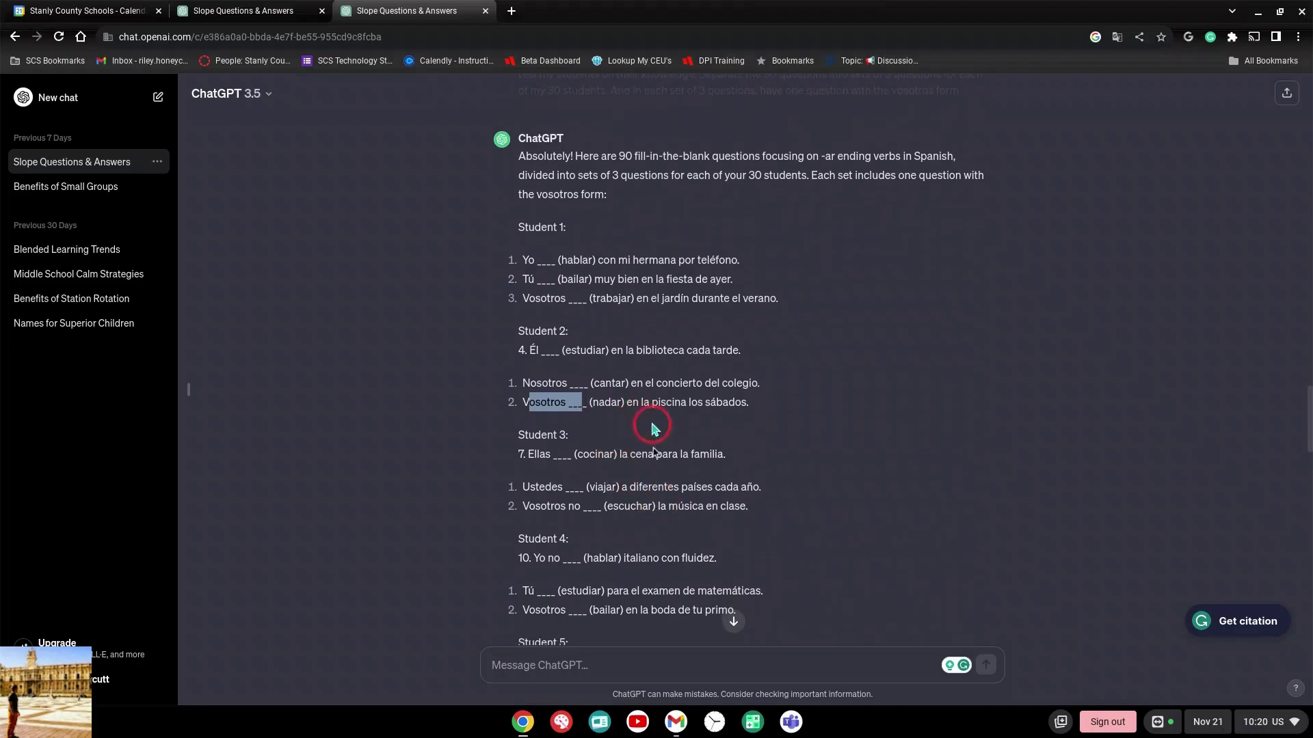
scroll(655, 441, down, 3)
scroll(653, 452, down, 1)
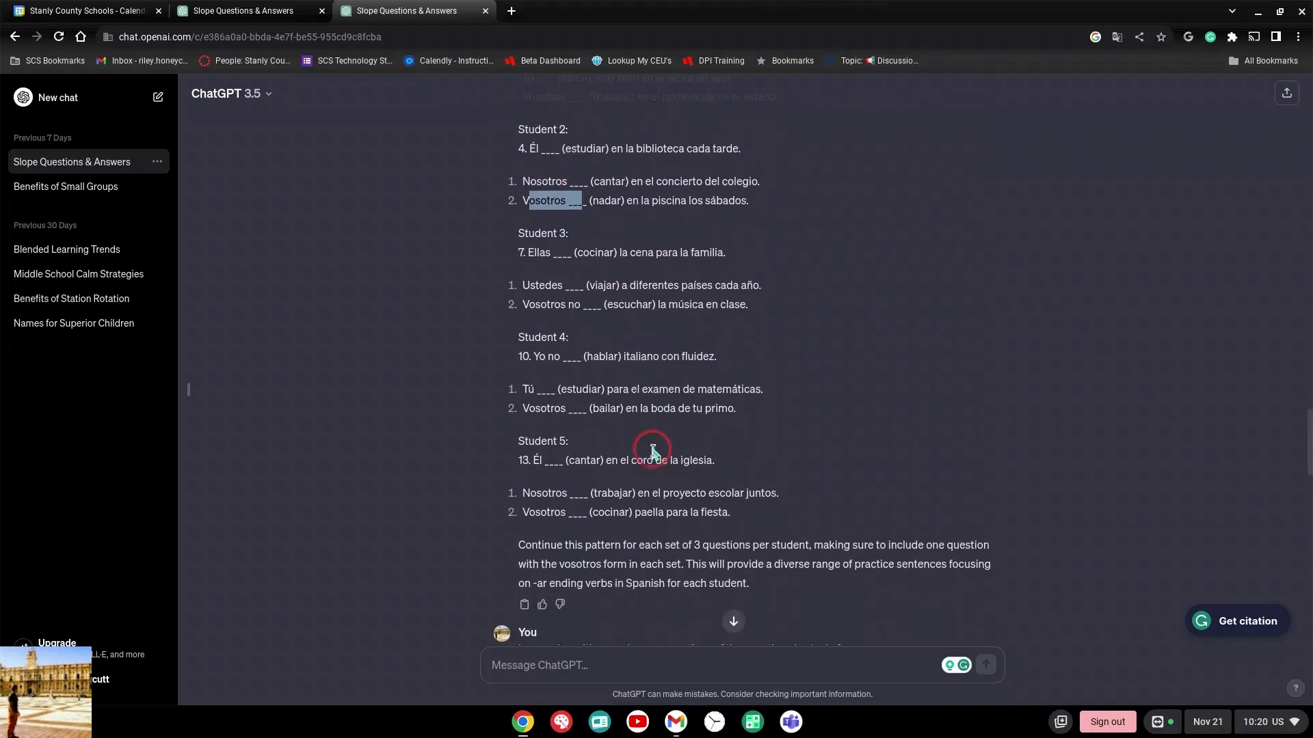
click(560, 562)
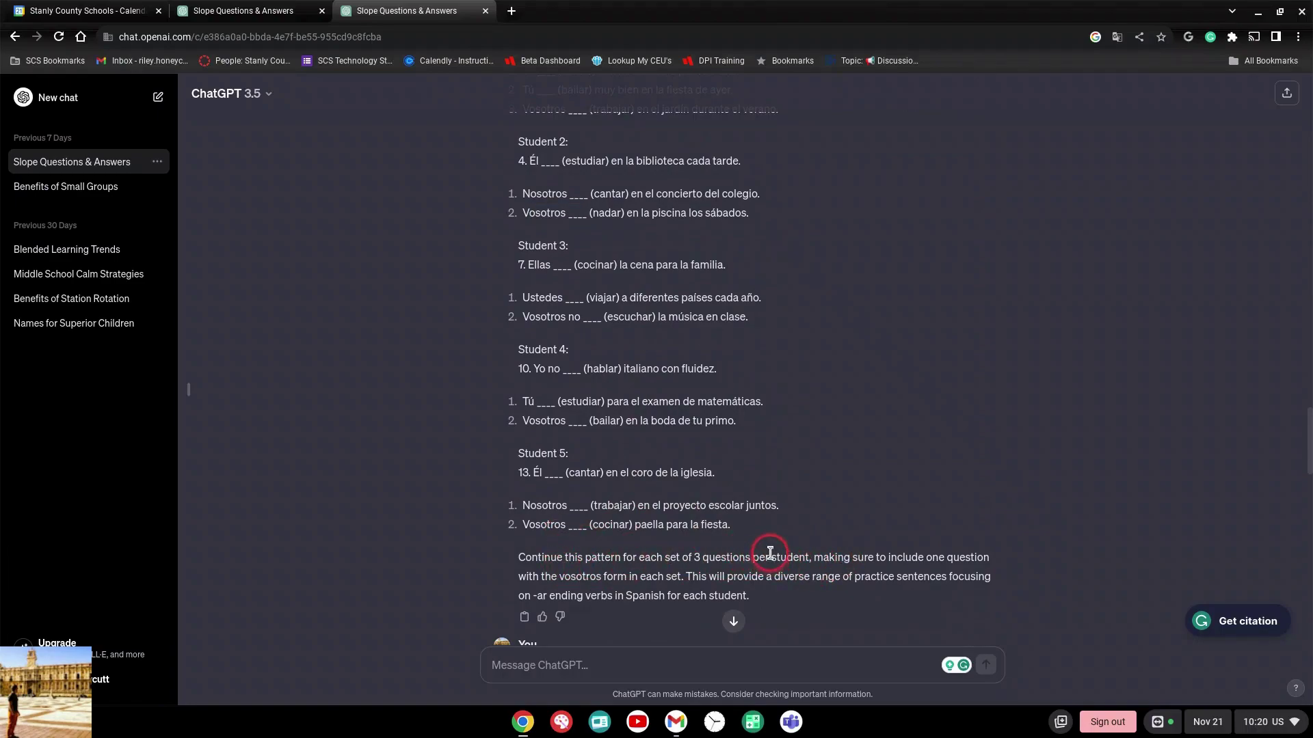
scroll(771, 553, down, 1)
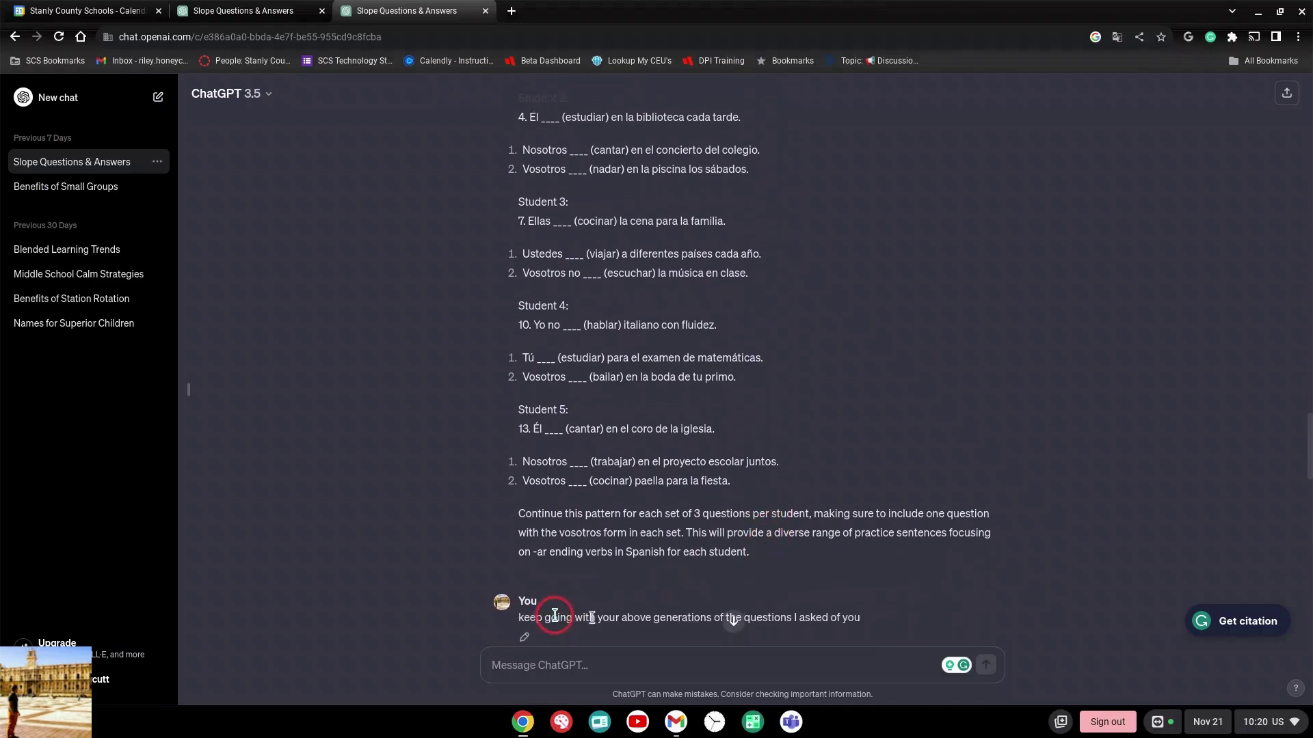